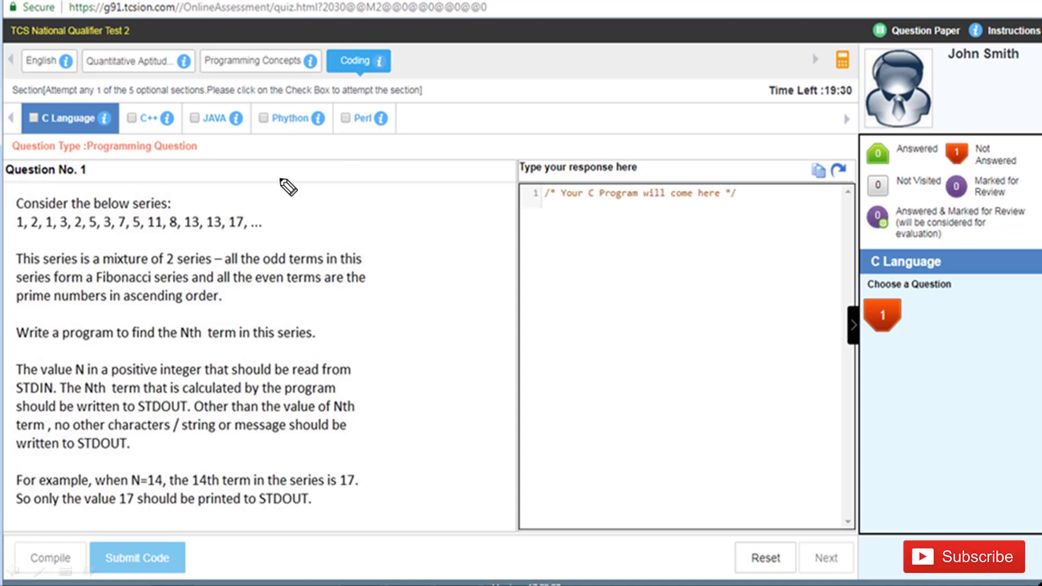
# Tick Question No. 1, brace the series description and underline the '2' in red ink
pyautogui.moveTo(102, 176); pyautogui.dragTo(128, 171)
pyautogui.moveTo(453, 250); pyautogui.dragTo(455, 300)
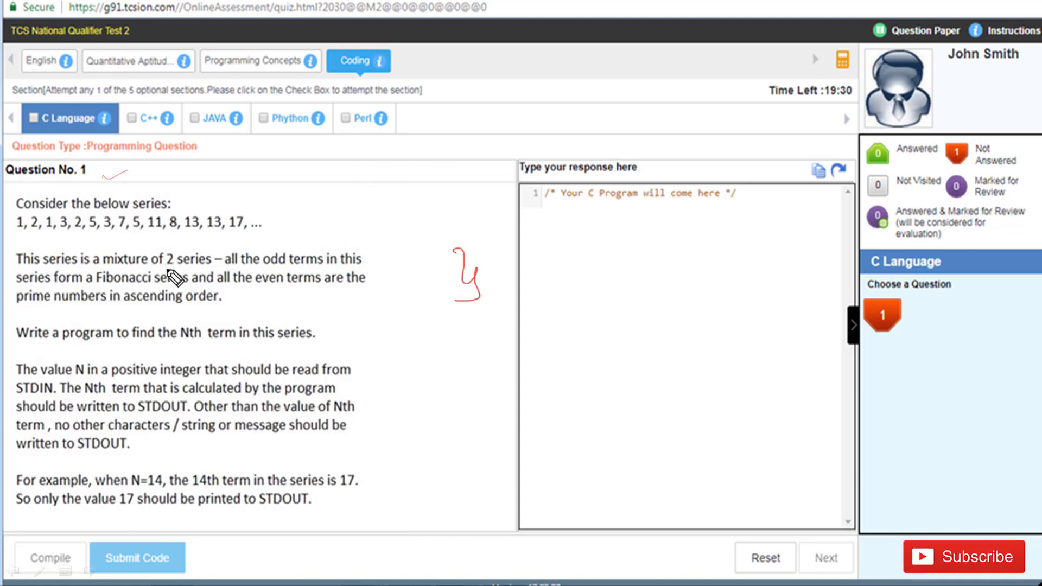
pyautogui.moveTo(165, 267); pyautogui.dragTo(179, 265)
# Write the odd positions 1, 3, 5, 7, 9 in the response area and underline 'even terms'
pyautogui.moveTo(595, 247)
pyautogui.mouseDown()
pyautogui.moveTo(613, 219)
pyautogui.moveTo(611, 231)
pyautogui.moveTo(646, 239)
pyautogui.mouseUp()
pyautogui.moveTo(659, 228); pyautogui.dragTo(659, 238)
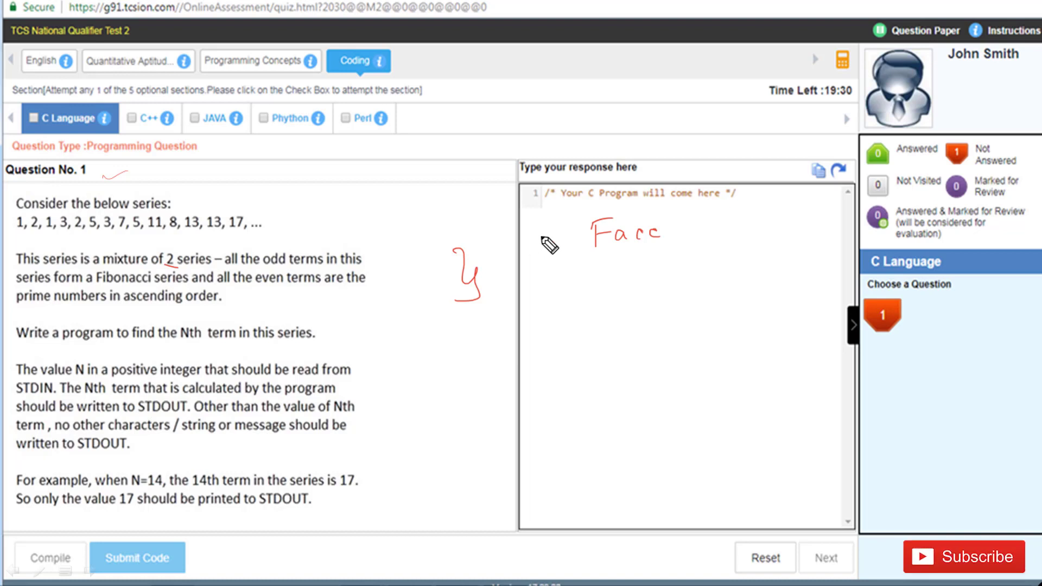
pyautogui.moveTo(539, 242)
pyautogui.mouseDown()
pyautogui.moveTo(559, 268)
pyautogui.moveTo(567, 259)
pyautogui.moveTo(591, 271)
pyautogui.moveTo(623, 244)
pyautogui.moveTo(624, 260)
pyautogui.moveTo(623, 243)
pyautogui.moveTo(629, 270)
pyautogui.mouseUp()
pyautogui.moveTo(641, 244)
pyautogui.mouseDown()
pyautogui.moveTo(667, 265)
pyautogui.moveTo(698, 254)
pyautogui.mouseUp()
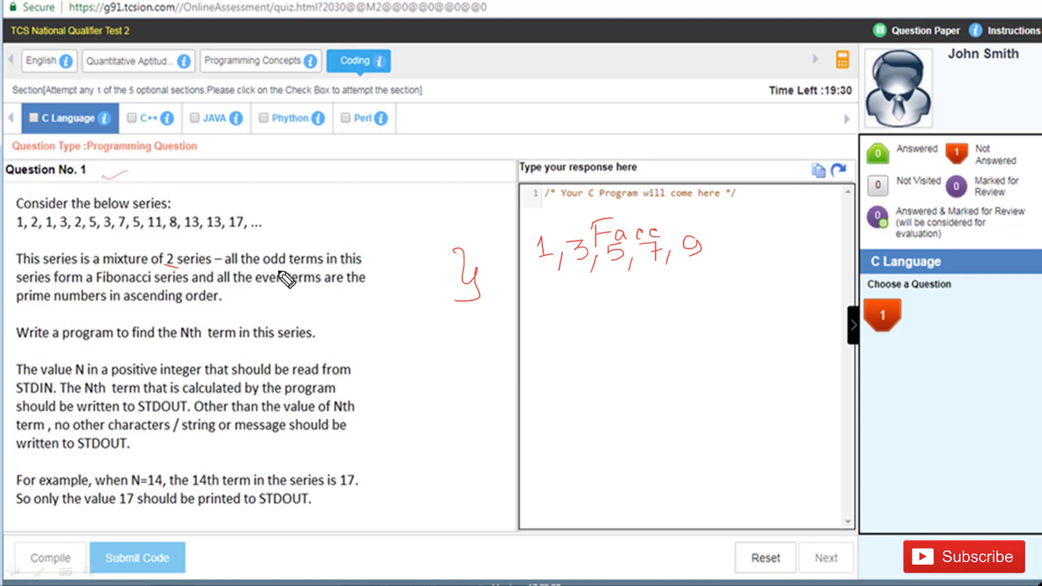
pyautogui.moveTo(258, 295); pyautogui.dragTo(300, 291)
# Write 'Even Place 2, 4, 6, 8' beneath the odd-position list
pyautogui.moveTo(550, 307)
pyautogui.mouseDown()
pyautogui.moveTo(569, 330)
pyautogui.moveTo(589, 309)
pyautogui.moveTo(755, 319)
pyautogui.mouseUp()
pyautogui.moveTo(581, 369)
pyautogui.mouseDown()
pyautogui.moveTo(590, 356)
pyautogui.moveTo(607, 390)
pyautogui.mouseUp()
pyautogui.moveTo(632, 352); pyautogui.dragTo(647, 388)
pyautogui.moveTo(656, 381); pyautogui.dragTo(650, 391)
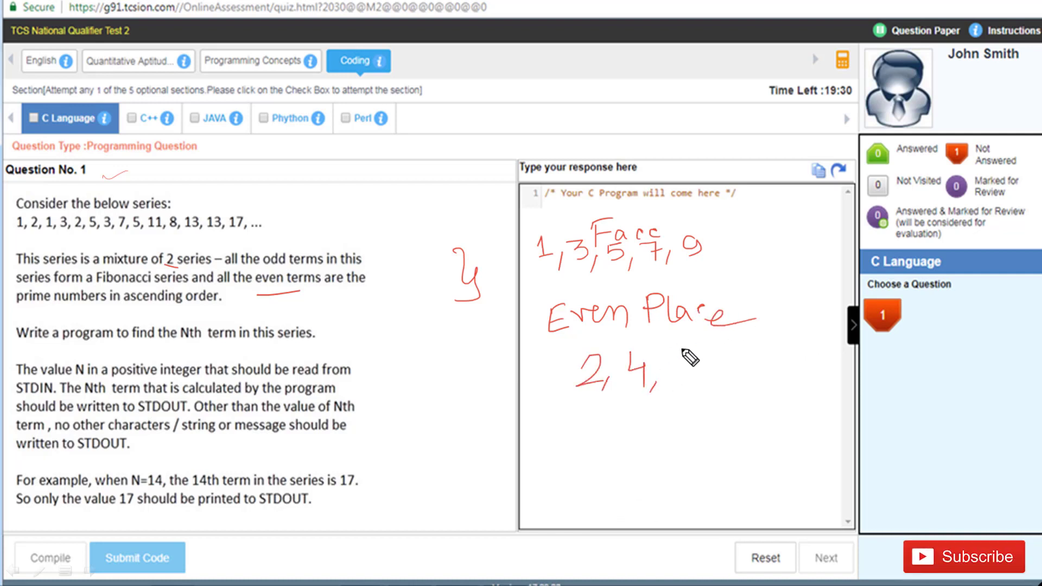
pyautogui.moveTo(684, 350)
pyautogui.mouseDown()
pyautogui.moveTo(678, 369)
pyautogui.moveTo(697, 395)
pyautogui.mouseUp()
pyautogui.moveTo(743, 351)
pyautogui.mouseDown()
pyautogui.moveTo(730, 375)
pyautogui.moveTo(742, 348)
pyautogui.mouseUp()
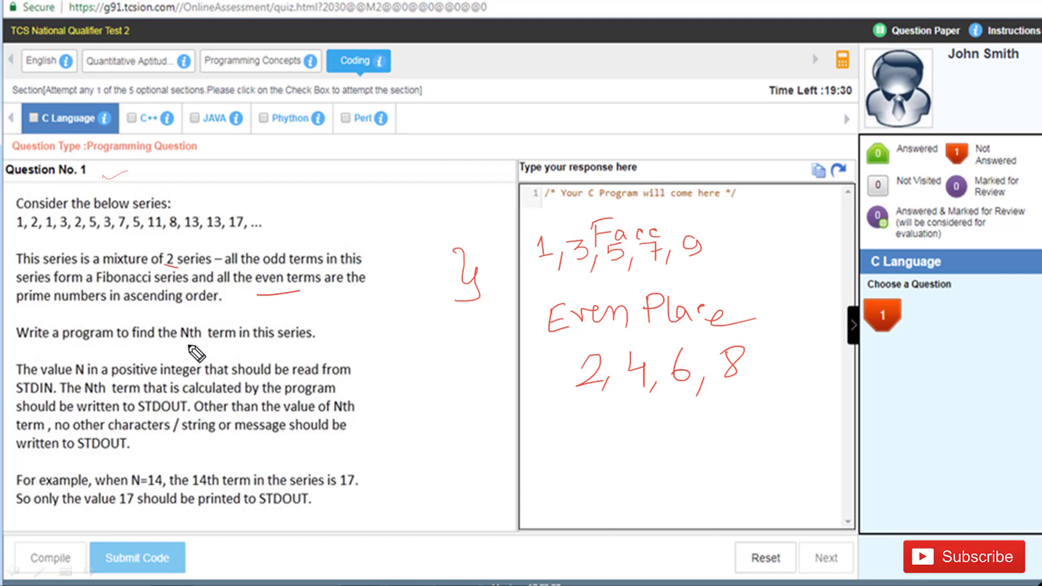
# Underline 'Nth' in the question and write an underlined 'nth =' below the even list
pyautogui.moveTo(180, 344); pyautogui.dragTo(209, 343)
pyautogui.moveTo(582, 435); pyautogui.dragTo(600, 454)
pyautogui.moveTo(617, 419)
pyautogui.mouseDown()
pyautogui.moveTo(616, 452)
pyautogui.moveTo(630, 434)
pyautogui.moveTo(640, 444)
pyautogui.mouseUp()
pyautogui.moveTo(583, 467); pyautogui.dragTo(670, 460)
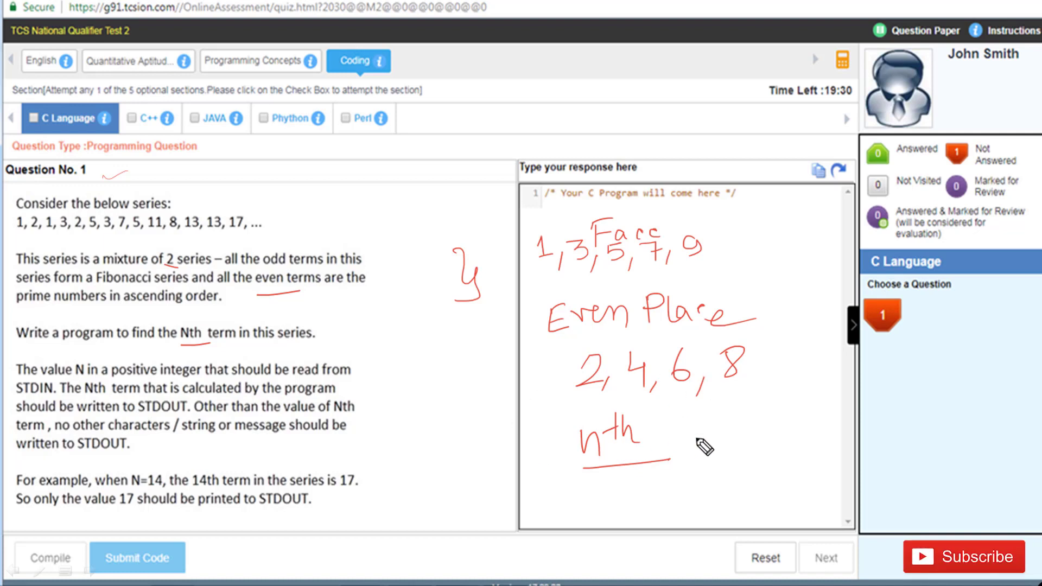
pyautogui.moveTo(679, 437)
pyautogui.mouseDown()
pyautogui.moveTo(704, 436)
pyautogui.moveTo(706, 448)
pyautogui.mouseUp()
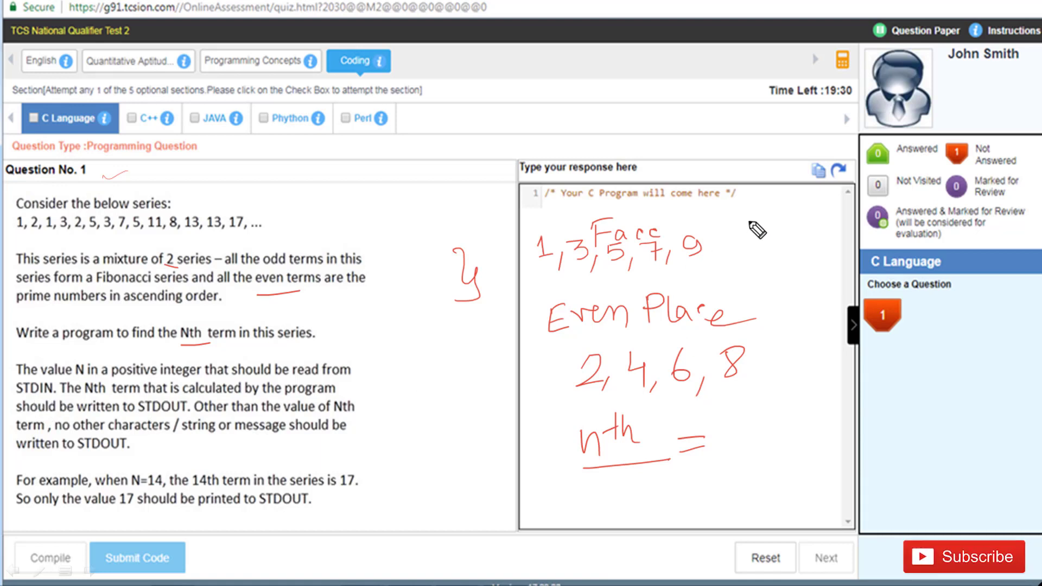
# Write 'Input = n' to the right of the odd-position list
pyautogui.moveTo(734, 225); pyautogui.dragTo(759, 221)
pyautogui.moveTo(749, 222)
pyautogui.mouseDown()
pyautogui.moveTo(748, 244)
pyautogui.moveTo(768, 233)
pyautogui.moveTo(782, 251)
pyautogui.moveTo(796, 234)
pyautogui.mouseUp()
pyautogui.moveTo(799, 231); pyautogui.dragTo(817, 240)
pyautogui.moveTo(809, 228); pyautogui.dragTo(833, 232)
pyautogui.moveTo(824, 240); pyautogui.dragTo(839, 245)
pyautogui.moveTo(840, 238); pyautogui.dragTo(851, 245)
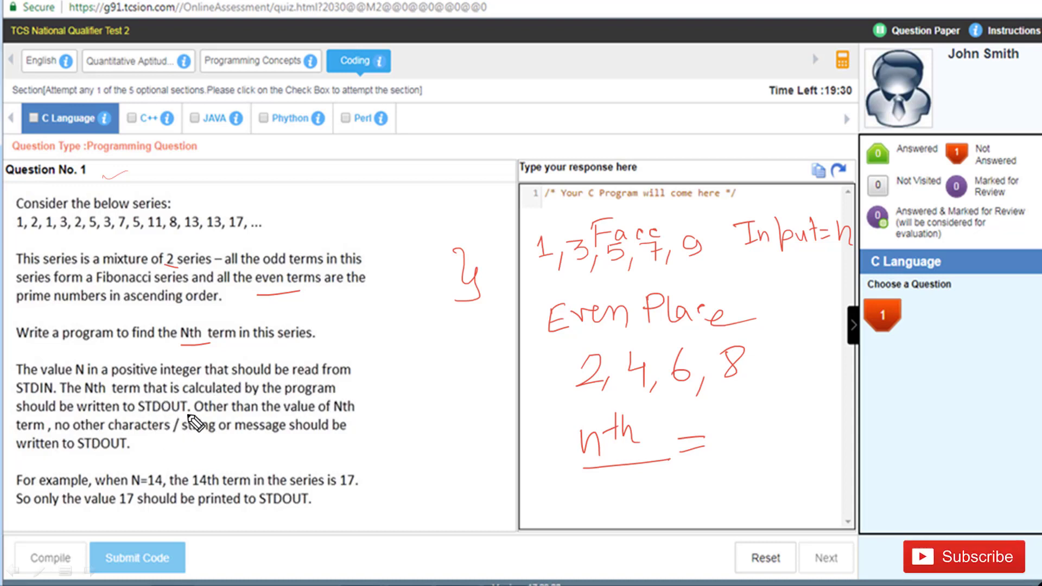
# Write 'Output = nth value' below it and tick the STDOUT requirement in the question
pyautogui.moveTo(765, 271)
pyautogui.mouseDown()
pyautogui.moveTo(793, 293)
pyautogui.moveTo(810, 275)
pyautogui.moveTo(829, 275)
pyautogui.moveTo(833, 293)
pyautogui.mouseUp()
pyautogui.moveTo(823, 276); pyautogui.dragTo(845, 270)
pyautogui.moveTo(776, 321); pyautogui.dragTo(787, 319)
pyautogui.moveTo(777, 328); pyautogui.dragTo(874, 328)
pyautogui.moveTo(871, 299)
pyautogui.mouseDown()
pyautogui.moveTo(875, 329)
pyautogui.moveTo(891, 329)
pyautogui.mouseUp()
pyautogui.moveTo(893, 322); pyautogui.dragTo(938, 317)
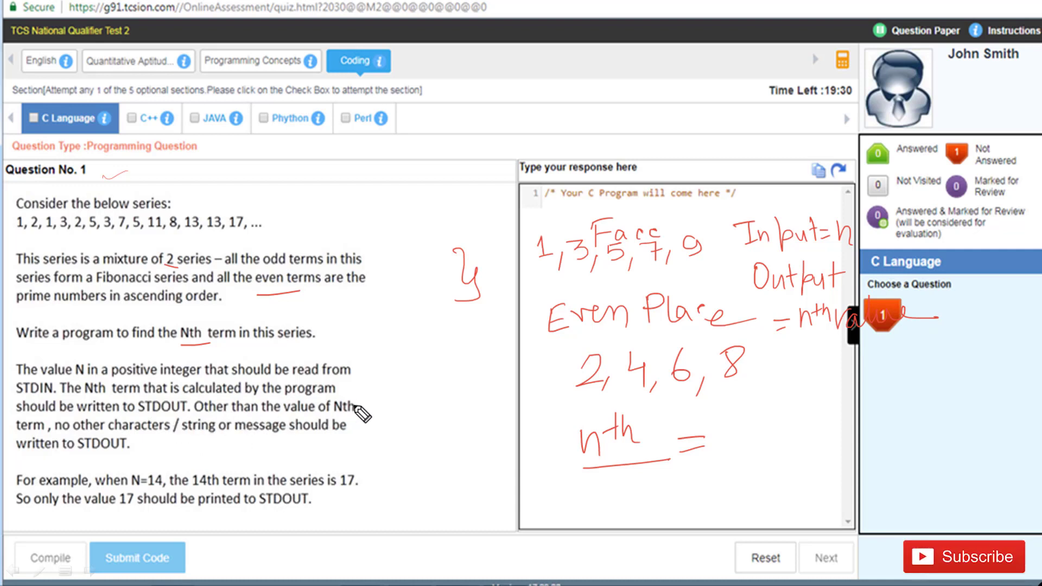
pyautogui.moveTo(363, 406); pyautogui.dragTo(386, 397)
# Write 'The Nth term value = 17' at the bottom of the response area
pyautogui.moveTo(535, 498)
pyautogui.mouseDown()
pyautogui.moveTo(564, 495)
pyautogui.moveTo(549, 518)
pyautogui.moveTo(573, 519)
pyautogui.mouseUp()
pyautogui.moveTo(578, 511); pyautogui.dragTo(646, 504)
pyautogui.moveTo(638, 489)
pyautogui.mouseDown()
pyautogui.moveTo(654, 488)
pyautogui.moveTo(678, 511)
pyautogui.moveTo(697, 495)
pyautogui.moveTo(728, 505)
pyautogui.moveTo(773, 490)
pyautogui.moveTo(799, 502)
pyautogui.mouseUp()
pyautogui.moveTo(803, 504)
pyautogui.mouseDown()
pyautogui.moveTo(811, 461)
pyautogui.moveTo(839, 491)
pyautogui.moveTo(883, 478)
pyautogui.mouseUp()
pyautogui.moveTo(865, 487)
pyautogui.mouseDown()
pyautogui.moveTo(951, 478)
pyautogui.moveTo(919, 483)
pyautogui.mouseUp()
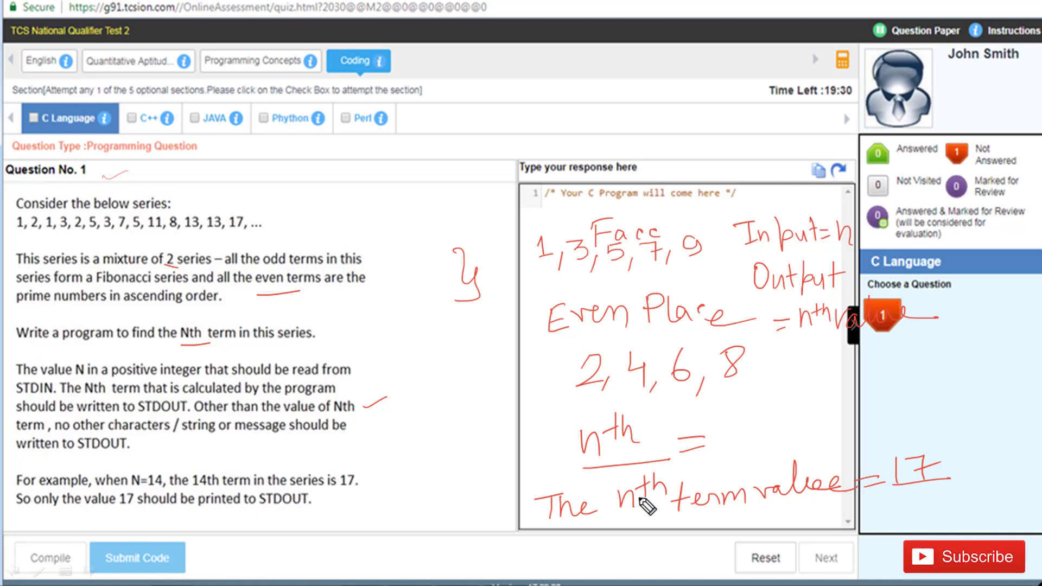
pyautogui.moveTo(617, 521)
pyautogui.mouseDown()
pyautogui.moveTo(619, 484)
pyautogui.moveTo(647, 518)
pyautogui.mouseUp()
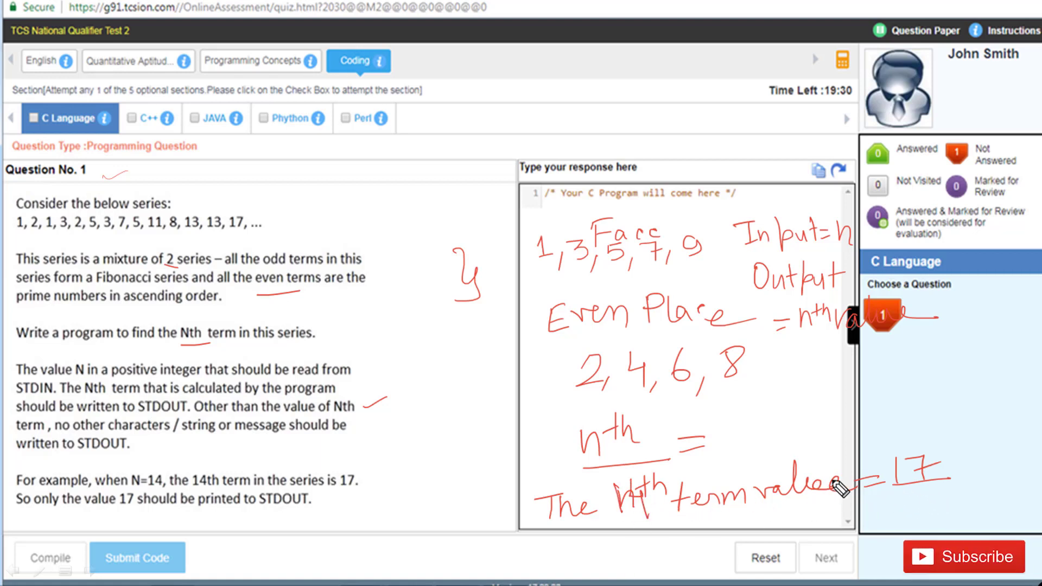
# Strike through 'The Nth term value', circle the 17 and write 17 again in the side panel
pyautogui.moveTo(868, 477); pyautogui.dragTo(616, 507)
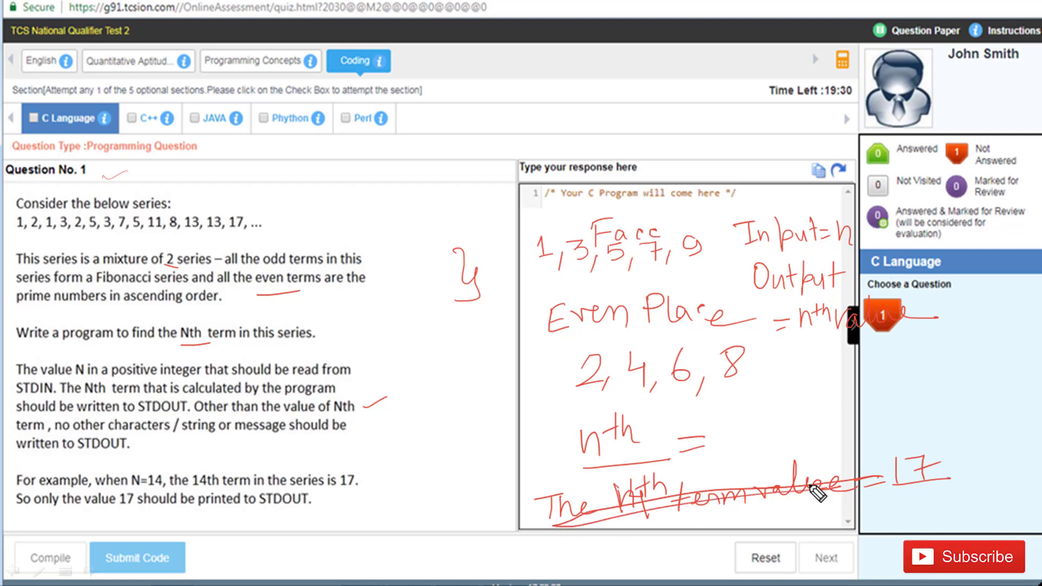
pyautogui.moveTo(842, 482); pyautogui.dragTo(551, 525)
pyautogui.moveTo(930, 450); pyautogui.dragTo(918, 441)
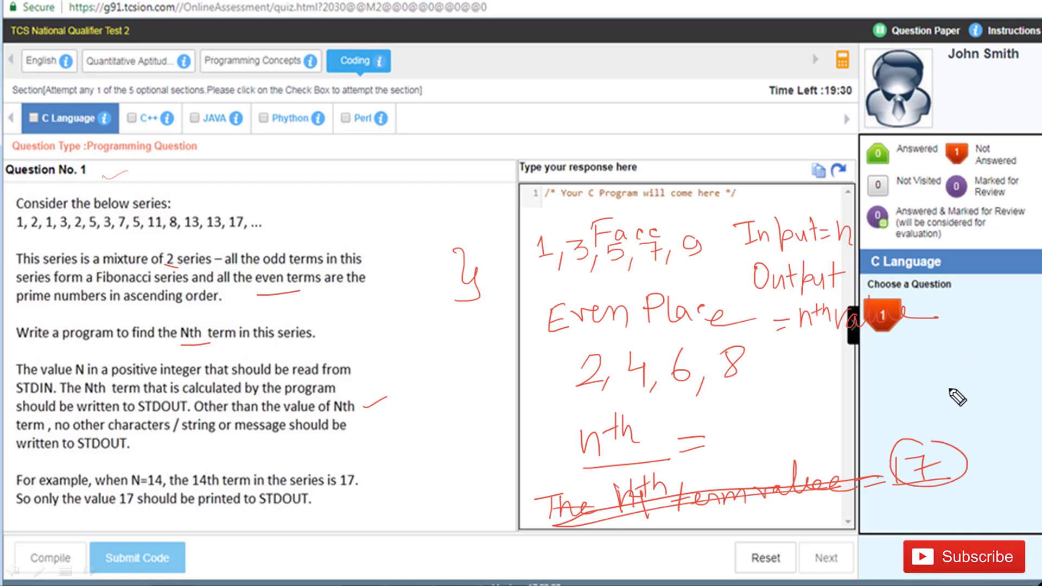
pyautogui.click(962, 354)
pyautogui.moveTo(961, 355)
pyautogui.mouseDown()
pyautogui.moveTo(962, 387)
pyautogui.moveTo(997, 391)
pyautogui.moveTo(1020, 374)
pyautogui.mouseUp()
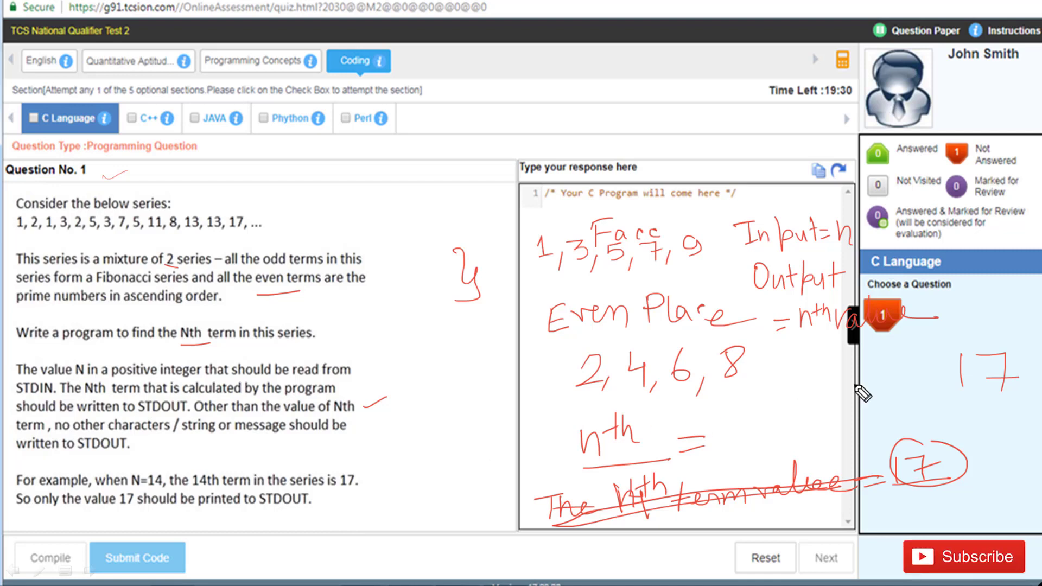
# Circle the panel's 17, add an underlined 17, and underline '17' and 'STDOUT.' in the example
pyautogui.moveTo(985, 325)
pyautogui.mouseDown()
pyautogui.moveTo(1009, 340)
pyautogui.moveTo(945, 353)
pyautogui.moveTo(888, 399)
pyautogui.mouseUp()
pyautogui.moveTo(895, 362)
pyautogui.mouseDown()
pyautogui.moveTo(908, 394)
pyautogui.moveTo(890, 399)
pyautogui.moveTo(942, 392)
pyautogui.mouseUp()
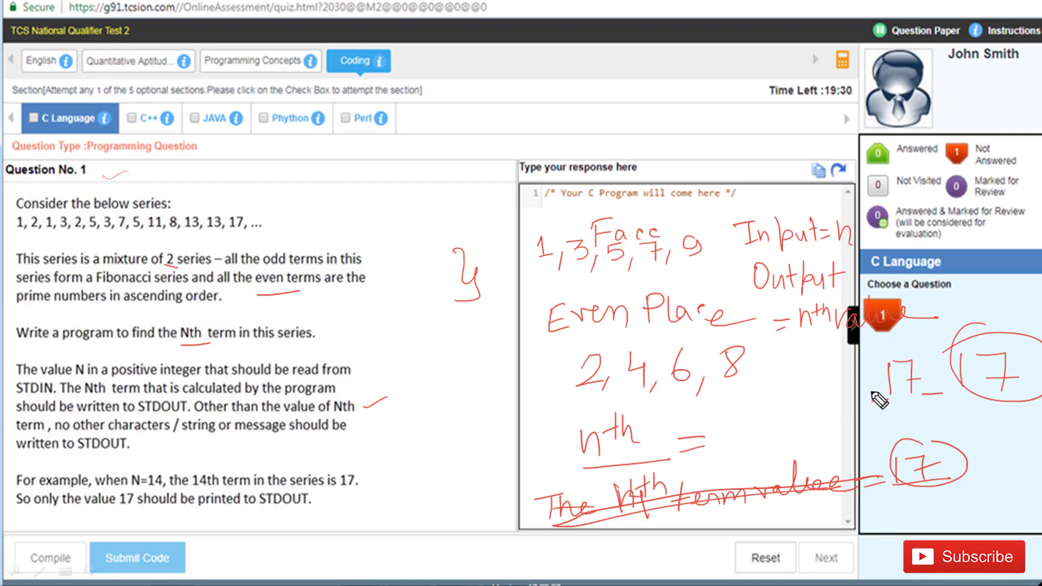
pyautogui.moveTo(893, 410); pyautogui.dragTo(930, 405)
pyautogui.moveTo(120, 512); pyautogui.dragTo(147, 508)
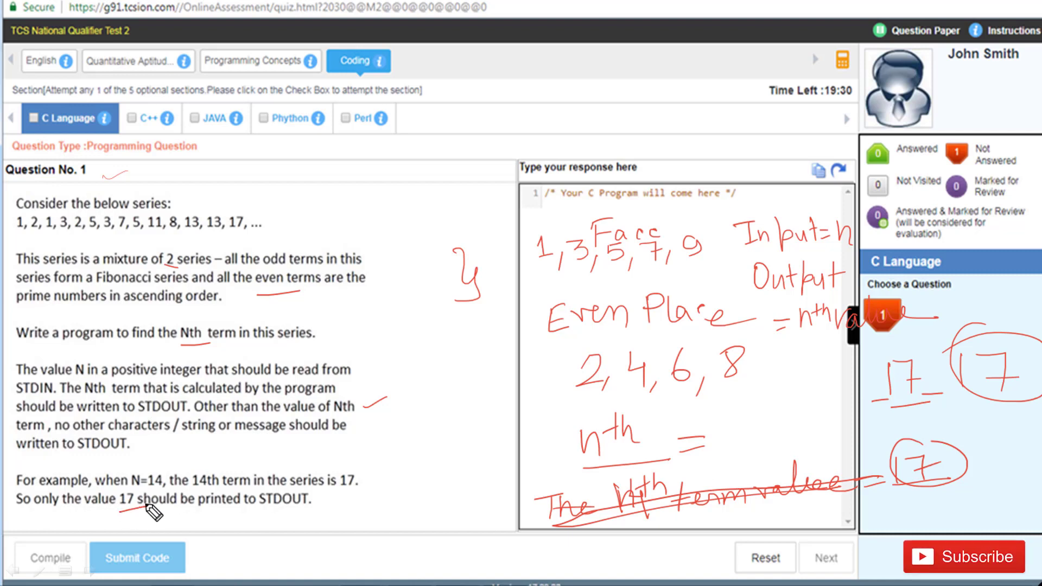
pyautogui.moveTo(257, 516); pyautogui.dragTo(320, 503)
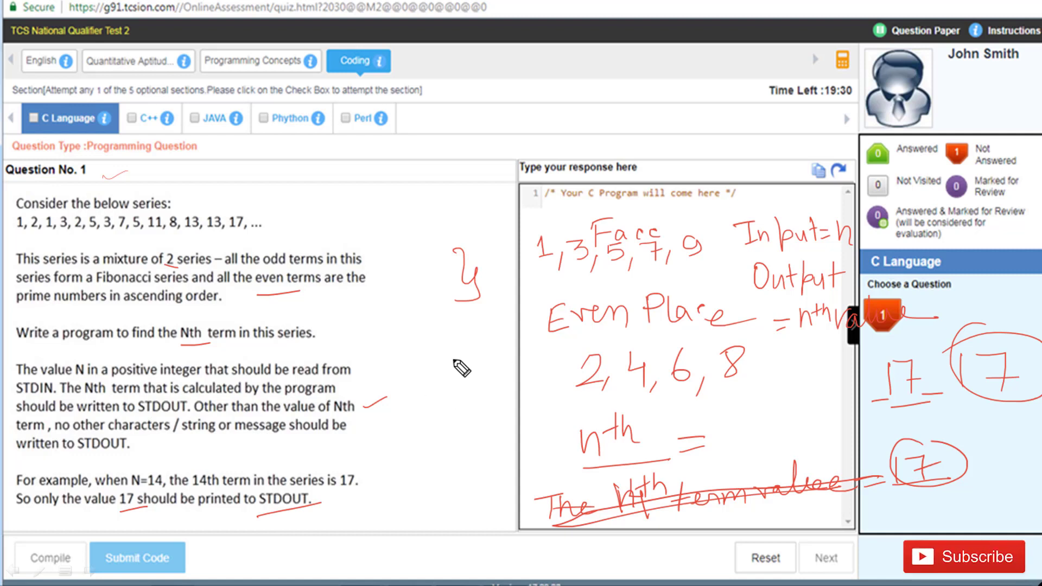
# Write 14 with 17 below it beside the question and start a heading at the top
pyautogui.moveTo(455, 355)
pyautogui.mouseDown()
pyautogui.moveTo(458, 384)
pyautogui.moveTo(487, 371)
pyautogui.moveTo(487, 384)
pyautogui.mouseUp()
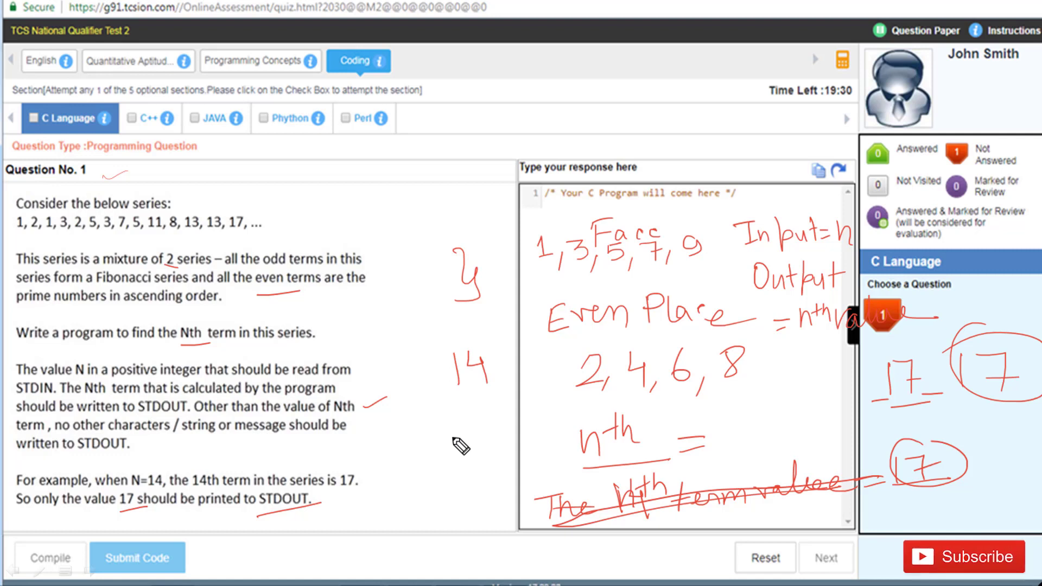
pyautogui.moveTo(472, 411)
pyautogui.mouseDown()
pyautogui.moveTo(477, 440)
pyautogui.moveTo(491, 439)
pyautogui.mouseUp()
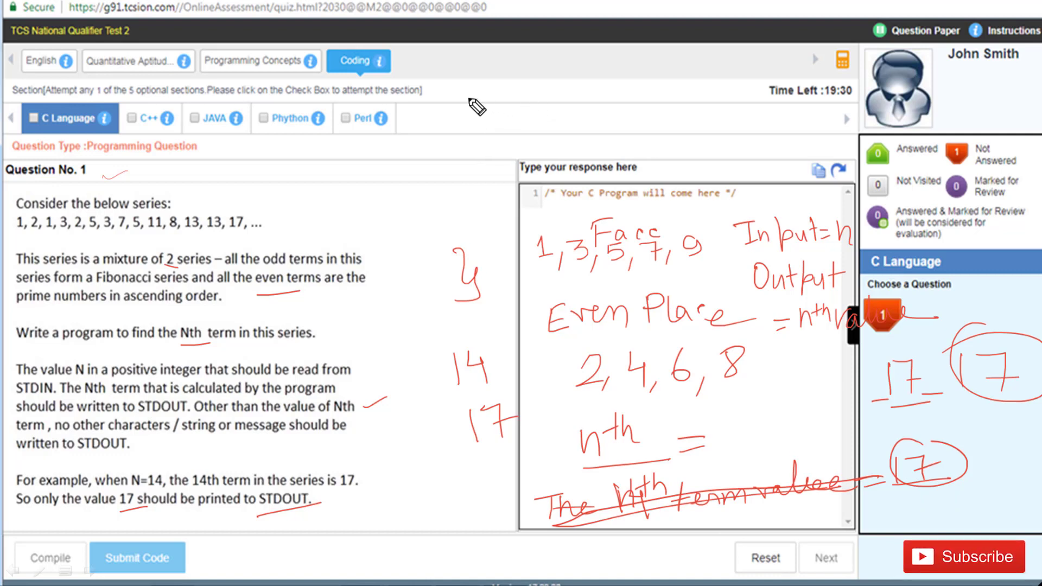
pyautogui.moveTo(474, 96)
pyautogui.mouseDown()
pyautogui.moveTo(500, 85)
pyautogui.moveTo(493, 106)
pyautogui.mouseUp()
pyautogui.moveTo(486, 115); pyautogui.dragTo(498, 109)
# Complete an underlined 'TCS Ninja' heading and write an underlined 'Command Line' below it
pyautogui.moveTo(525, 82)
pyautogui.mouseDown()
pyautogui.moveTo(529, 103)
pyautogui.moveTo(614, 89)
pyautogui.moveTo(625, 53)
pyautogui.moveTo(673, 94)
pyautogui.moveTo(659, 106)
pyautogui.mouseUp()
pyautogui.moveTo(700, 64); pyautogui.dragTo(706, 76)
pyautogui.moveTo(499, 133); pyautogui.dragTo(690, 87)
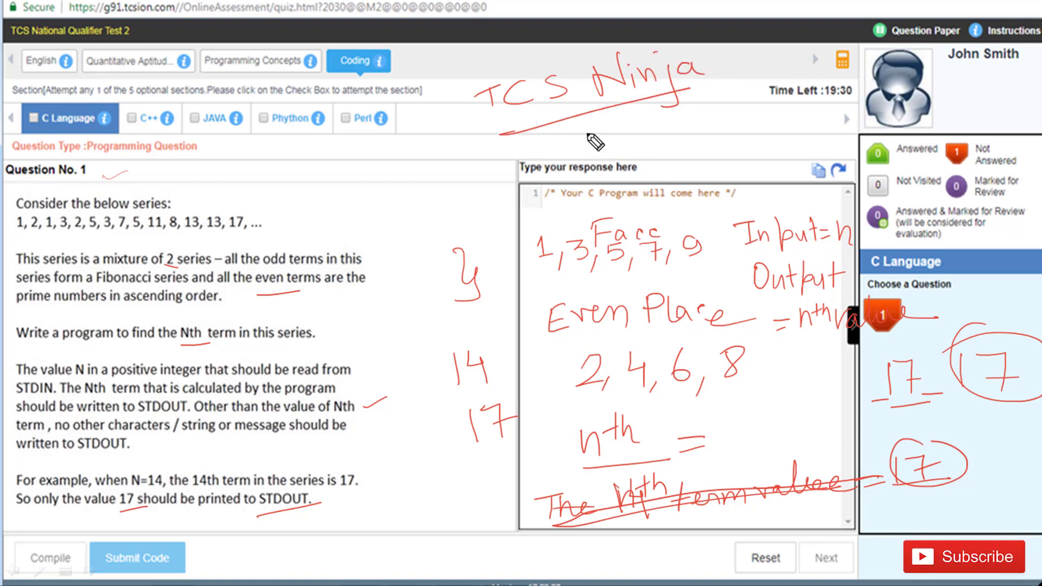
pyautogui.moveTo(588, 129)
pyautogui.mouseDown()
pyautogui.moveTo(575, 146)
pyautogui.moveTo(633, 142)
pyautogui.moveTo(703, 117)
pyautogui.moveTo(725, 92)
pyautogui.moveTo(760, 131)
pyautogui.moveTo(825, 108)
pyautogui.mouseUp()
pyautogui.moveTo(689, 150); pyautogui.dragTo(786, 132)
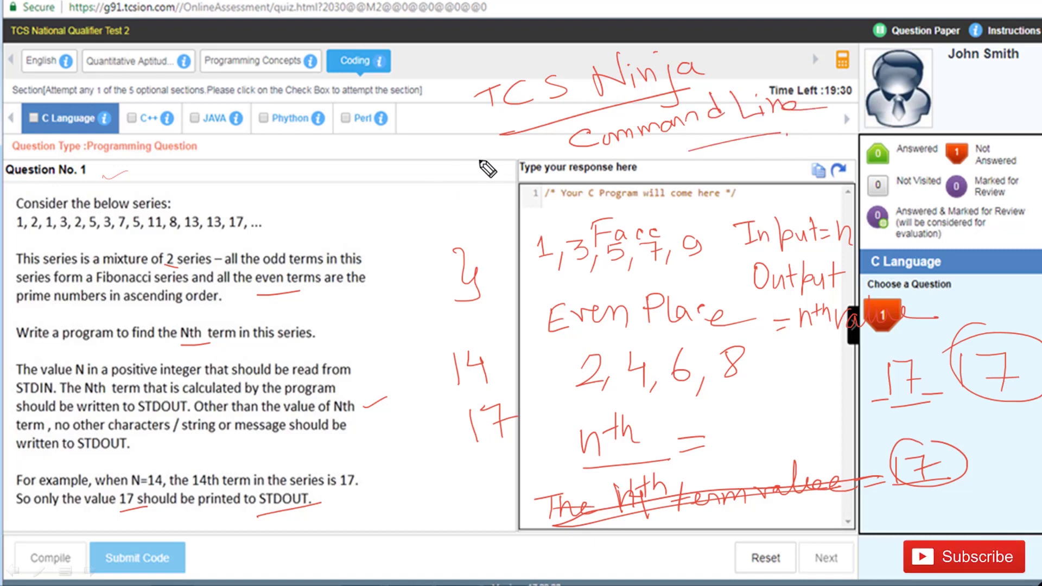
pyautogui.moveTo(668, 157)
pyautogui.mouseDown()
pyautogui.moveTo(701, 181)
pyautogui.moveTo(746, 185)
pyautogui.moveTo(733, 170)
pyautogui.moveTo(768, 173)
pyautogui.mouseUp()
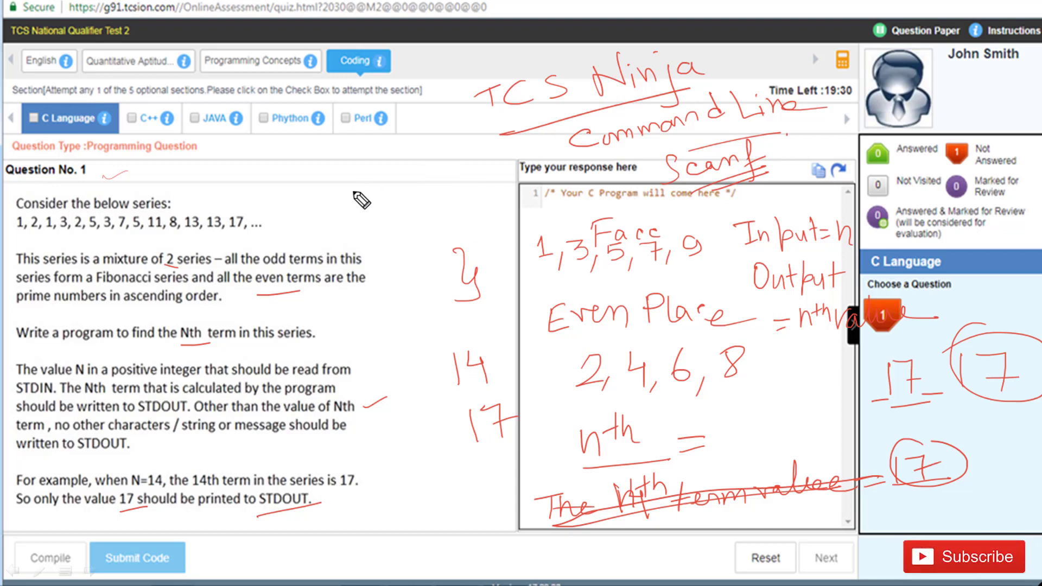
# Write an underlined 'Scanf' by Question No. 1, box 'Command Line', and add a 'Live' note dated 26th Aug
pyautogui.moveTo(365, 186)
pyautogui.mouseDown()
pyautogui.moveTo(345, 205)
pyautogui.moveTo(388, 206)
pyautogui.mouseUp()
pyautogui.moveTo(390, 206)
pyautogui.mouseDown()
pyautogui.moveTo(400, 189)
pyautogui.moveTo(410, 205)
pyautogui.mouseUp()
pyautogui.moveTo(412, 172)
pyautogui.mouseDown()
pyautogui.moveTo(420, 218)
pyautogui.moveTo(435, 202)
pyautogui.mouseUp()
pyautogui.click(440, 202)
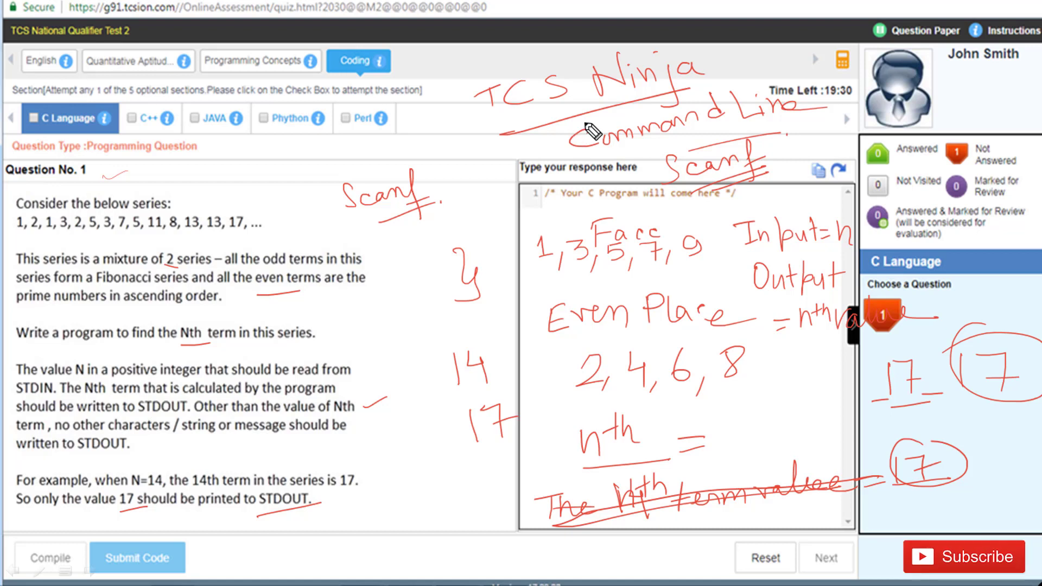
pyautogui.moveTo(562, 132)
pyautogui.mouseDown()
pyautogui.moveTo(783, 73)
pyautogui.moveTo(827, 112)
pyautogui.moveTo(544, 158)
pyautogui.moveTo(545, 138)
pyautogui.mouseUp()
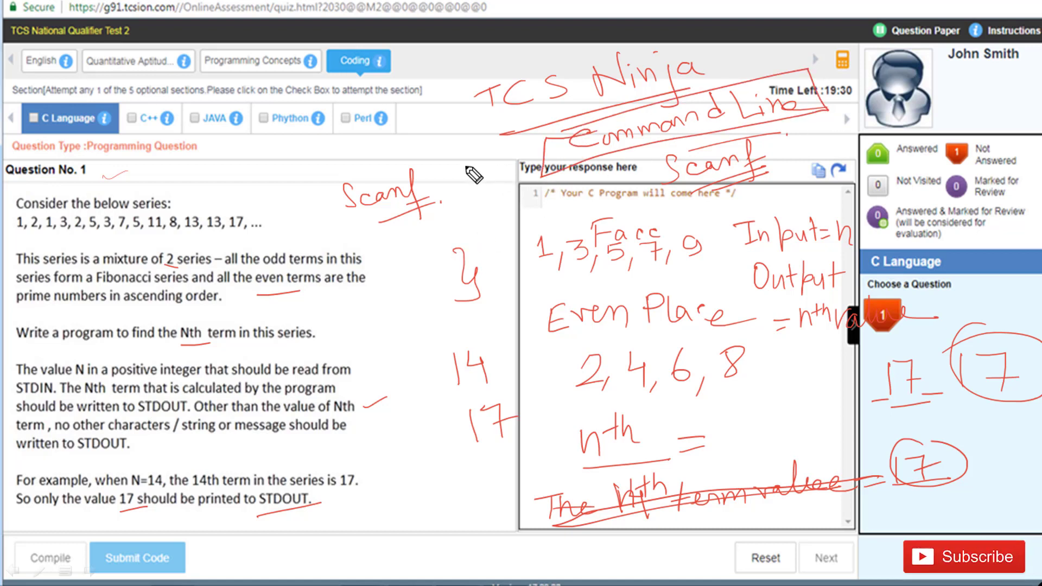
pyautogui.moveTo(455, 155)
pyautogui.mouseDown()
pyautogui.moveTo(466, 175)
pyautogui.moveTo(547, 153)
pyautogui.mouseUp()
pyautogui.moveTo(464, 206)
pyautogui.mouseDown()
pyautogui.moveTo(497, 209)
pyautogui.moveTo(548, 190)
pyautogui.mouseUp()
pyautogui.moveTo(499, 228)
pyautogui.mouseDown()
pyautogui.moveTo(516, 241)
pyautogui.moveTo(518, 231)
pyautogui.moveTo(542, 233)
pyautogui.moveTo(589, 194)
pyautogui.moveTo(600, 220)
pyautogui.moveTo(618, 217)
pyautogui.moveTo(622, 228)
pyautogui.mouseUp()
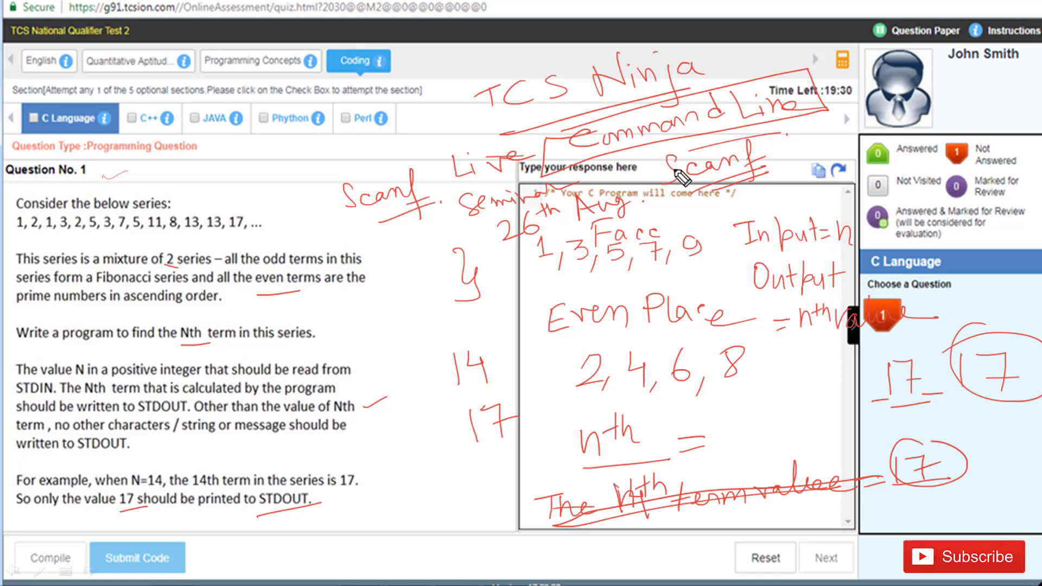
# Extend the Scanf underline, strike through '26th Aug' and add one more mark to the notes
pyautogui.moveTo(768, 173); pyautogui.dragTo(784, 169)
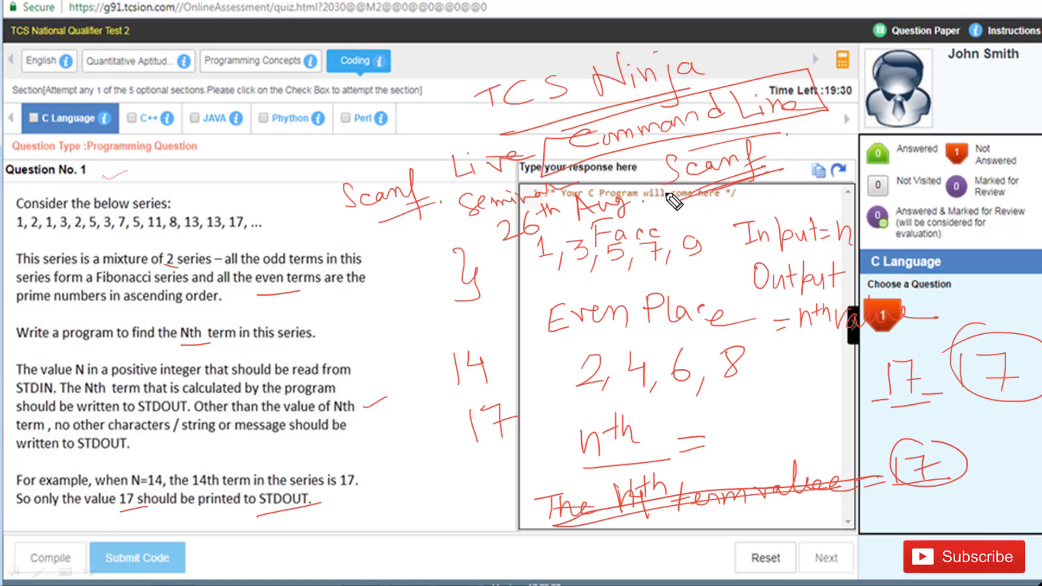
pyautogui.moveTo(492, 258); pyautogui.dragTo(681, 196)
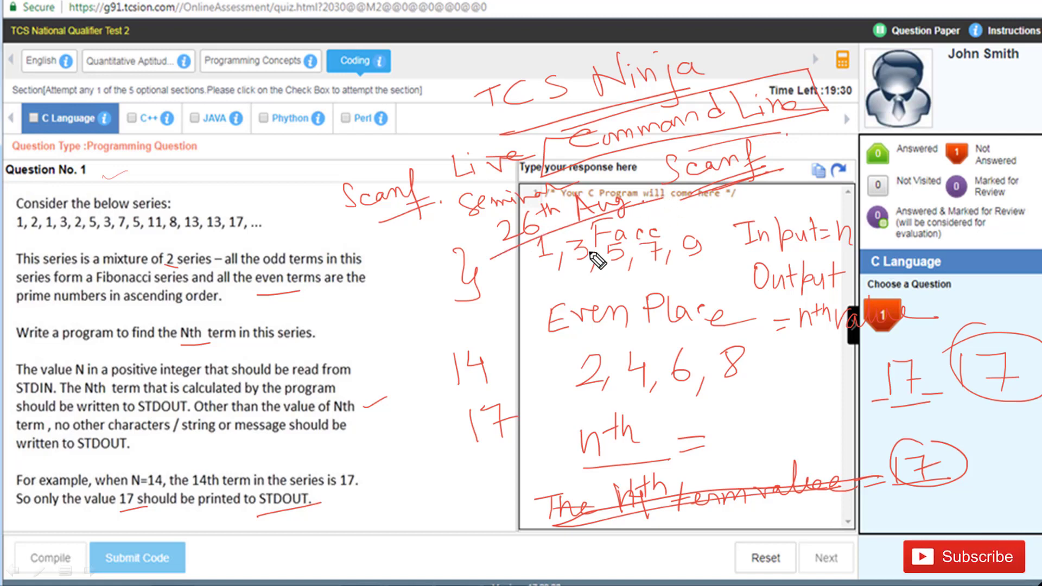
pyautogui.moveTo(376, 237); pyautogui.dragTo(429, 220)
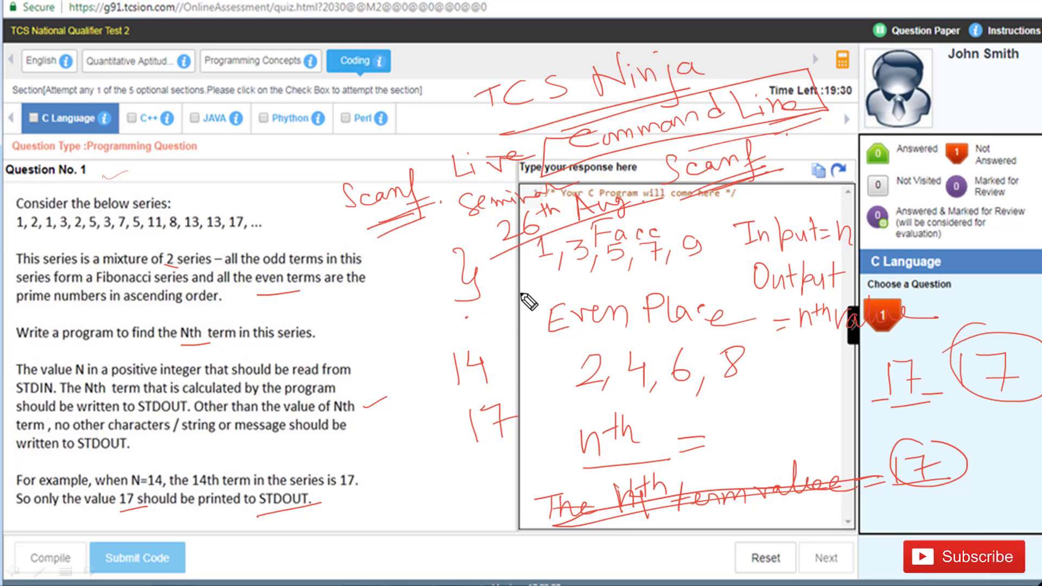
pyautogui.moveTo(467, 318); pyautogui.dragTo(533, 289)
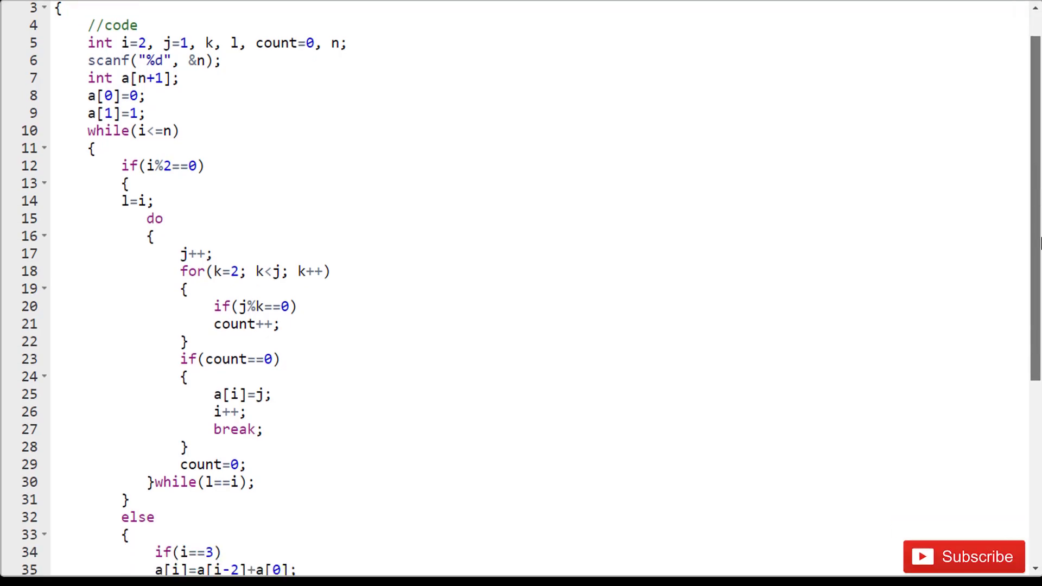
# Scroll through the C solution and begin a handwritten 'Scanf' note above the code
pyautogui.moveTo(1036, 193)
pyautogui.mouseDown()
pyautogui.moveTo(1035, 340)
pyautogui.moveTo(1036, 194)
pyautogui.mouseUp()
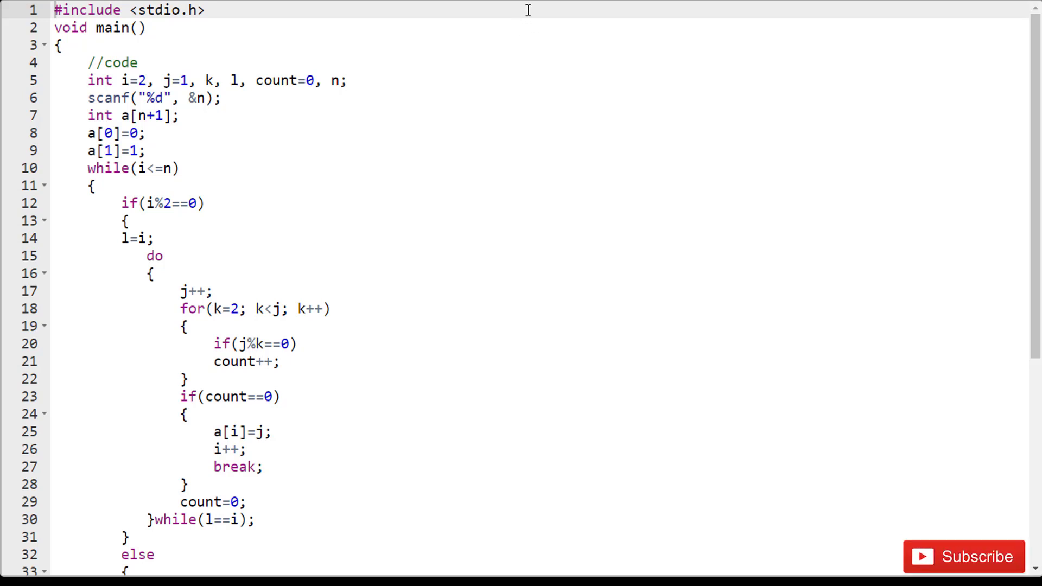
pyautogui.moveTo(581, 15)
pyautogui.mouseDown()
pyautogui.moveTo(560, 38)
pyautogui.moveTo(633, 32)
pyautogui.moveTo(645, 11)
pyautogui.mouseUp()
# Underline 'Scanf' and write underlined 'TCS Ninja' and 'Live' notes beside it
pyautogui.moveTo(582, 50)
pyautogui.mouseDown()
pyautogui.moveTo(655, 36)
pyautogui.moveTo(643, 49)
pyautogui.mouseUp()
pyautogui.moveTo(740, 21); pyautogui.dragTo(777, 16)
pyautogui.moveTo(757, 17)
pyautogui.mouseDown()
pyautogui.moveTo(756, 41)
pyautogui.moveTo(859, 14)
pyautogui.moveTo(867, 33)
pyautogui.moveTo(896, 32)
pyautogui.moveTo(882, 50)
pyautogui.moveTo(934, 26)
pyautogui.mouseUp()
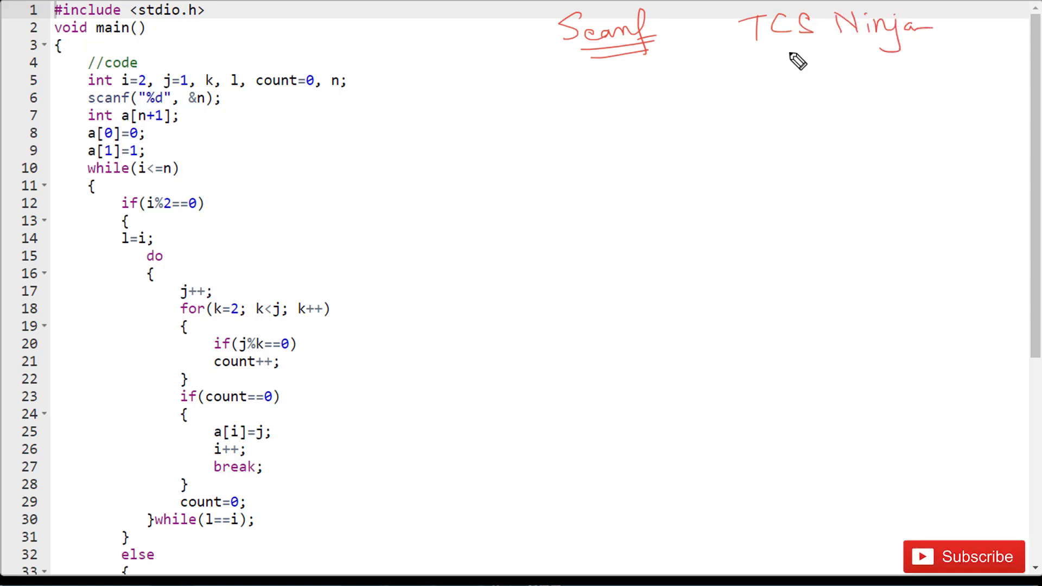
pyautogui.moveTo(783, 55); pyautogui.dragTo(918, 46)
pyautogui.click(929, 47)
pyautogui.moveTo(762, 64); pyautogui.dragTo(783, 85)
pyautogui.moveTo(790, 71); pyautogui.dragTo(829, 80)
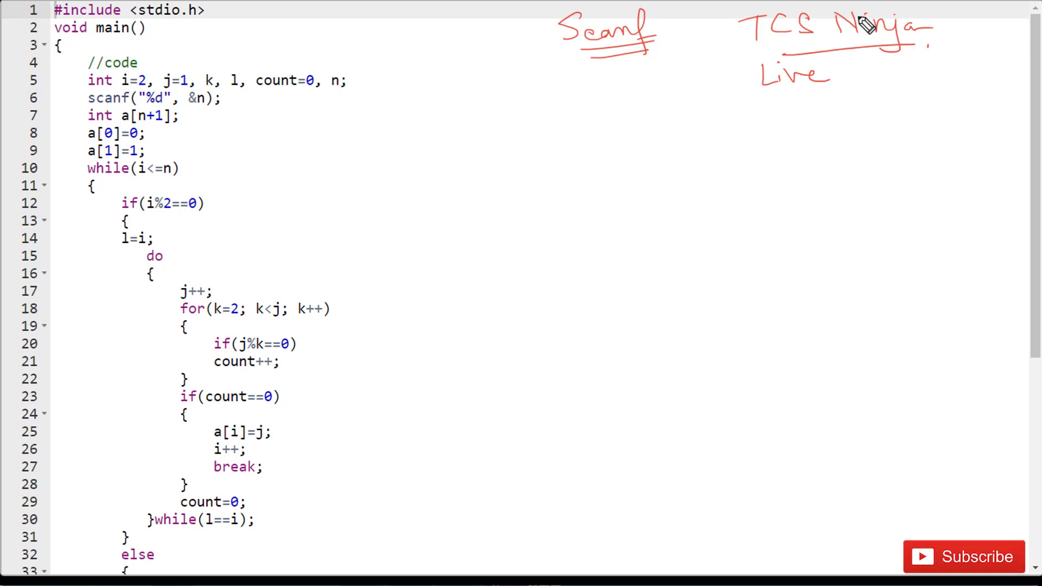
pyautogui.moveTo(762, 102); pyautogui.dragTo(821, 94)
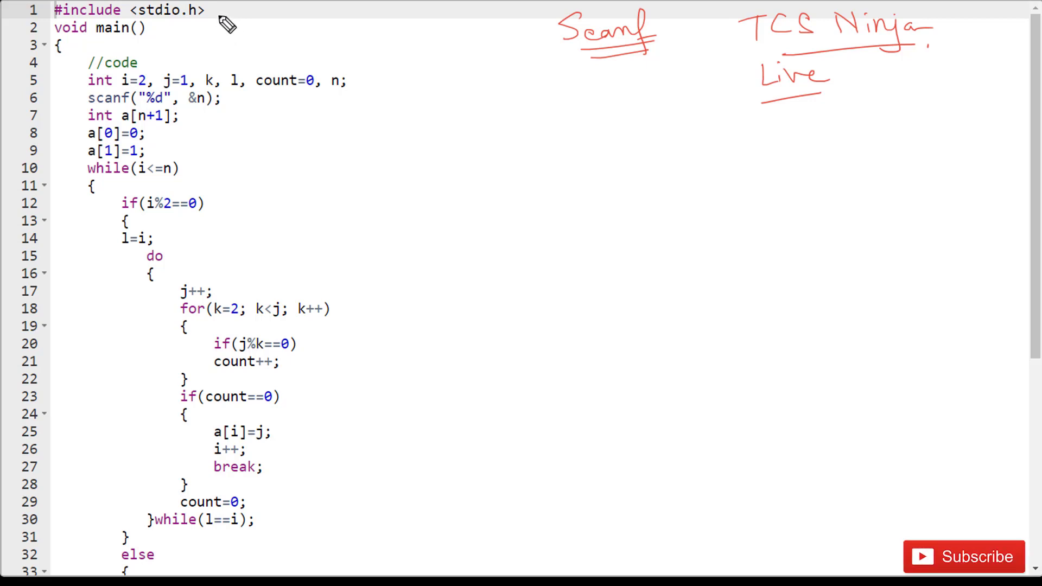
# Tick the stdio.h include, write 'I/O = Print' next to it, and underline void on line 2
pyautogui.moveTo(216, 17); pyautogui.dragTo(256, 8)
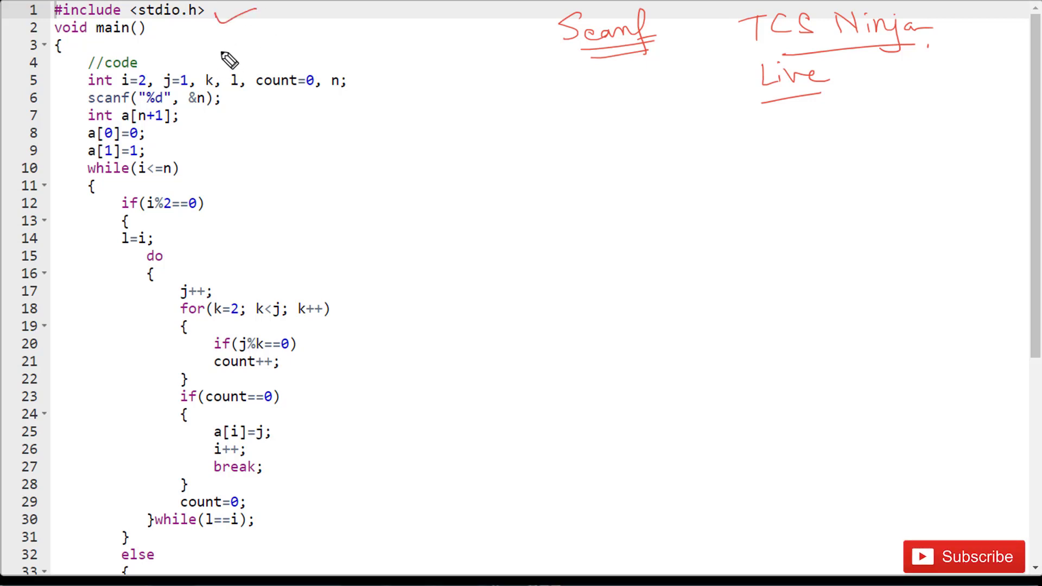
pyautogui.moveTo(286, 12)
pyautogui.mouseDown()
pyautogui.moveTo(309, 8)
pyautogui.moveTo(302, 26)
pyautogui.moveTo(329, 40)
pyautogui.mouseUp()
pyautogui.moveTo(348, 7); pyautogui.dragTo(346, 9)
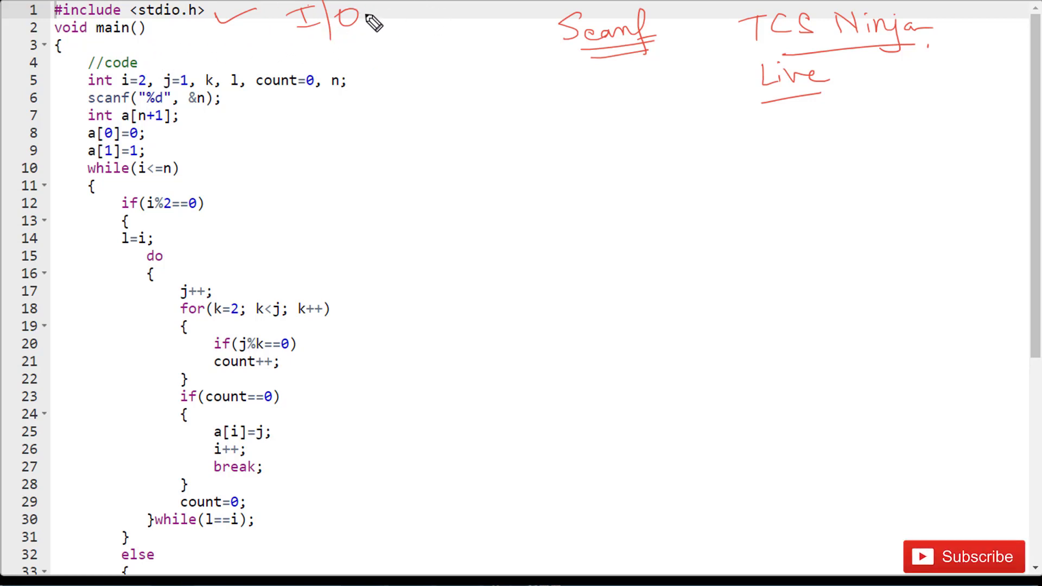
pyautogui.moveTo(393, 38)
pyautogui.mouseDown()
pyautogui.moveTo(391, 20)
pyautogui.moveTo(426, 40)
pyautogui.moveTo(461, 22)
pyautogui.moveTo(456, 38)
pyautogui.moveTo(467, 30)
pyautogui.mouseUp()
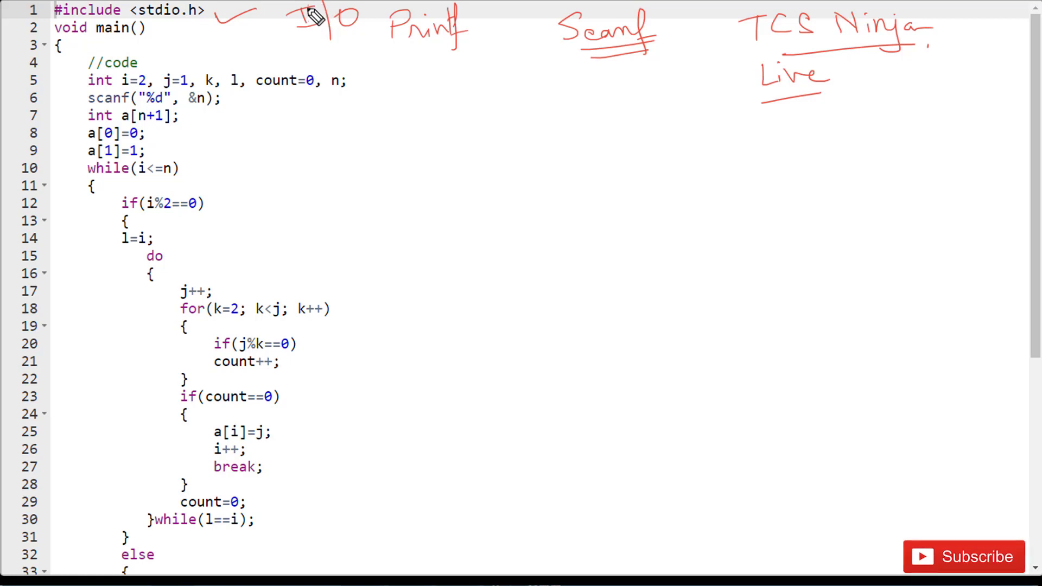
pyautogui.moveTo(341, 27); pyautogui.dragTo(374, 32)
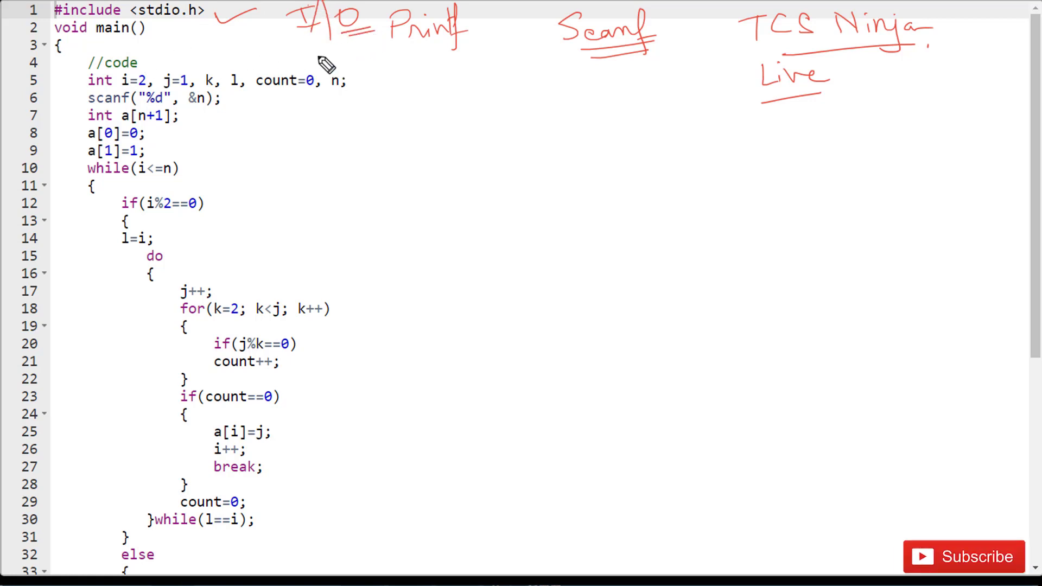
pyautogui.moveTo(297, 34); pyautogui.dragTo(317, 30)
pyautogui.moveTo(64, 37); pyautogui.dragTo(87, 34)
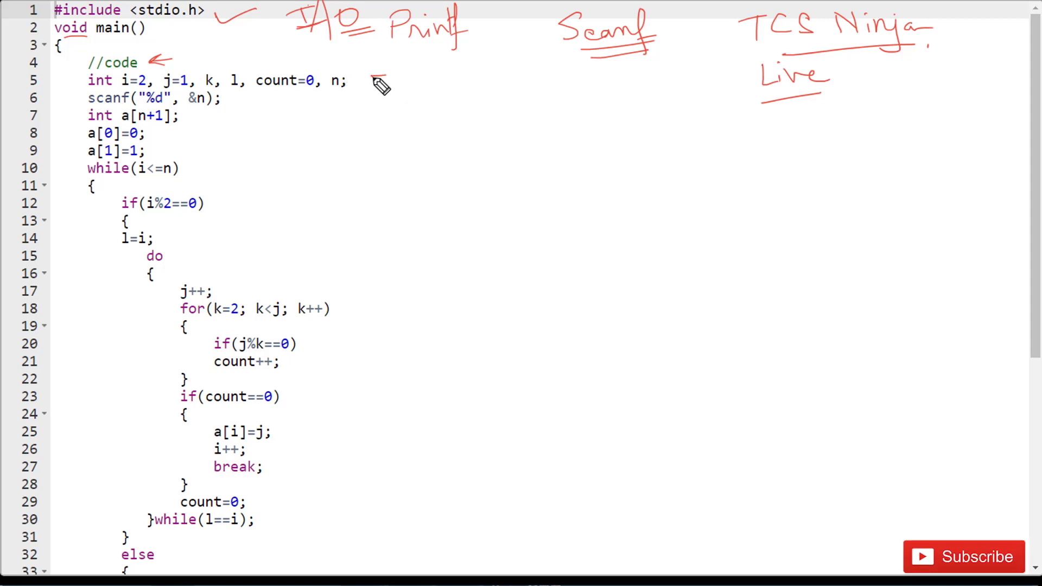
# Arrow the line 5 declarations and scanf line, write and tick 'n', underline n+1, and note n+1
pyautogui.moveTo(386, 63); pyautogui.dragTo(392, 82)
pyautogui.moveTo(233, 100)
pyautogui.mouseDown()
pyautogui.moveTo(329, 99)
pyautogui.moveTo(339, 109)
pyautogui.mouseUp()
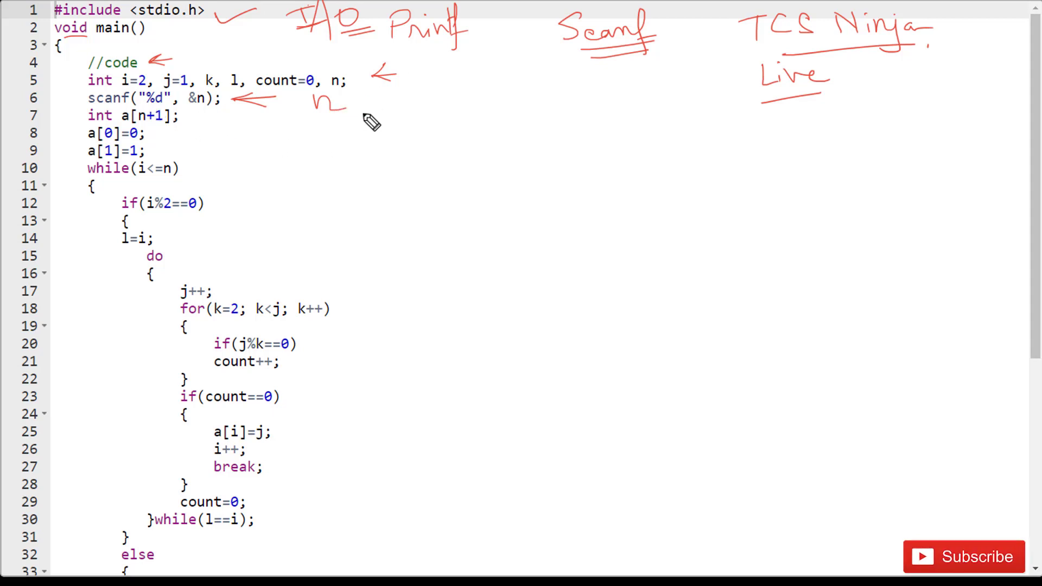
pyautogui.moveTo(341, 111); pyautogui.dragTo(388, 100)
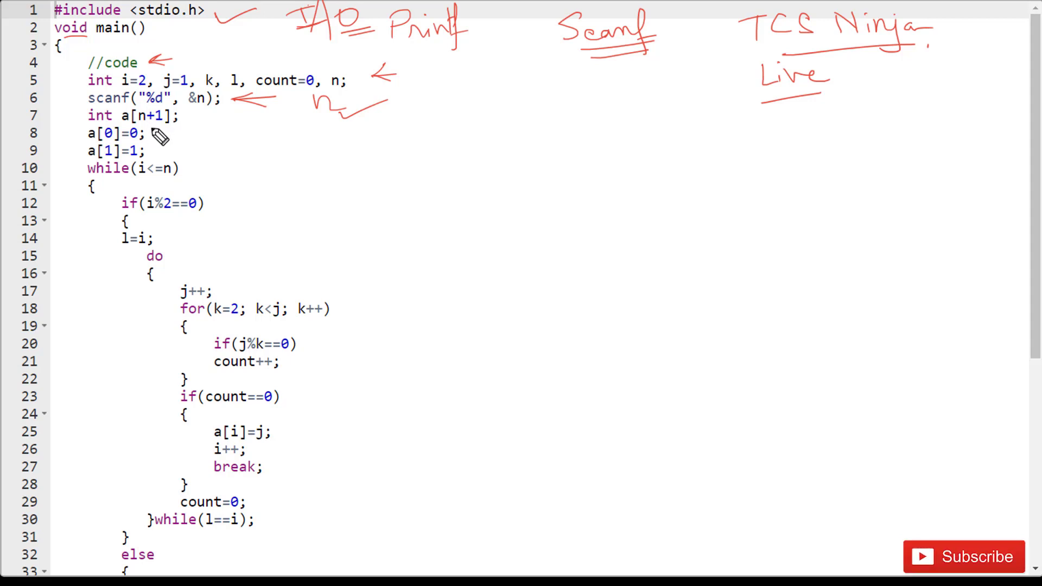
pyautogui.moveTo(139, 124); pyautogui.dragTo(158, 123)
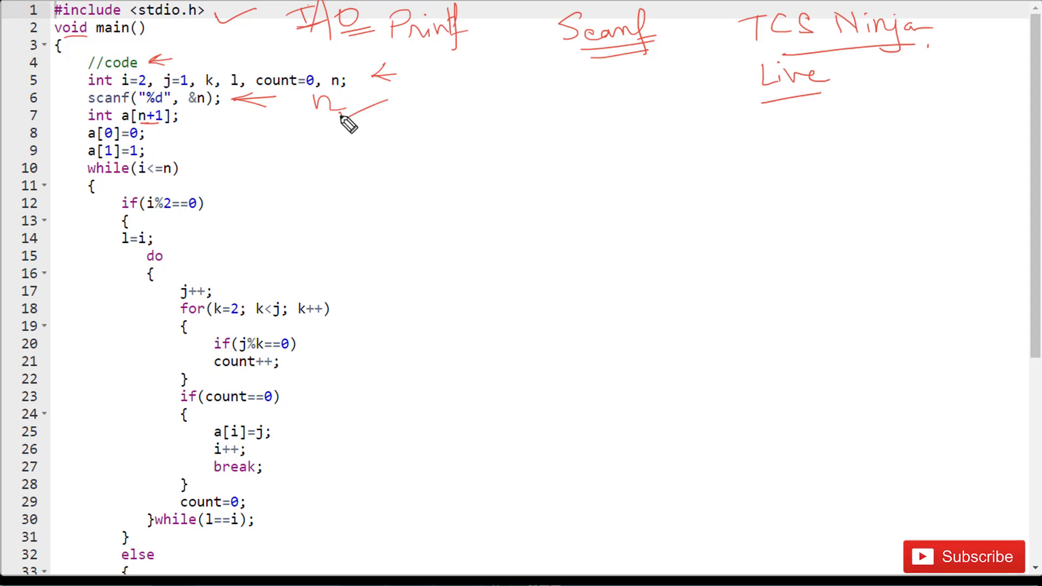
pyautogui.moveTo(432, 128); pyautogui.dragTo(466, 117)
# Box the n+1 note to read '[n+1] = 0' and write 'n=10, 9' under the Scanf note
pyautogui.moveTo(458, 109)
pyautogui.mouseDown()
pyautogui.moveTo(460, 131)
pyautogui.moveTo(480, 129)
pyautogui.moveTo(423, 111)
pyautogui.moveTo(446, 135)
pyautogui.moveTo(494, 98)
pyautogui.moveTo(462, 131)
pyautogui.mouseUp()
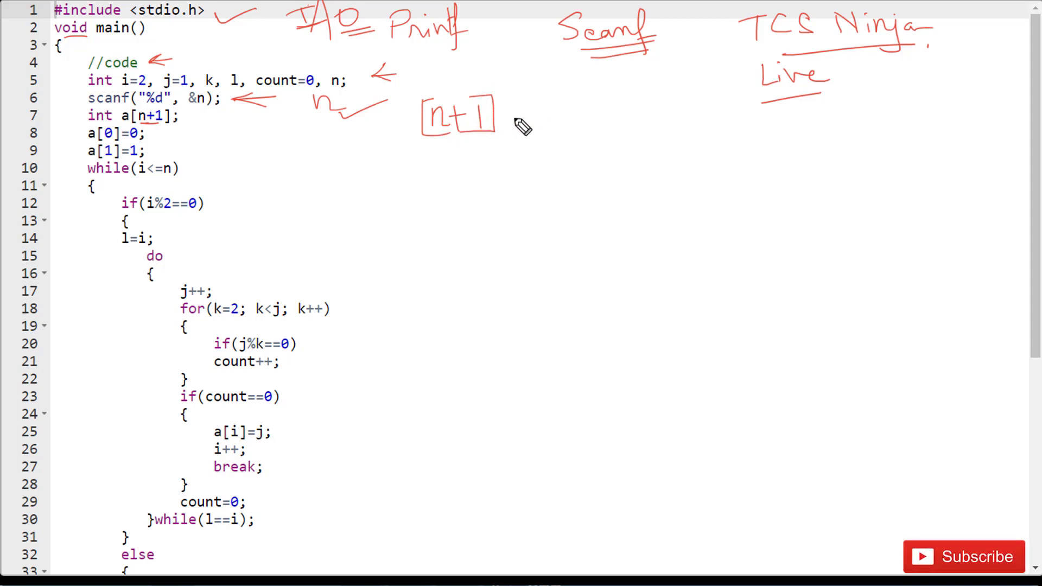
pyautogui.moveTo(521, 117); pyautogui.dragTo(537, 116)
pyautogui.moveTo(521, 124); pyautogui.dragTo(566, 105)
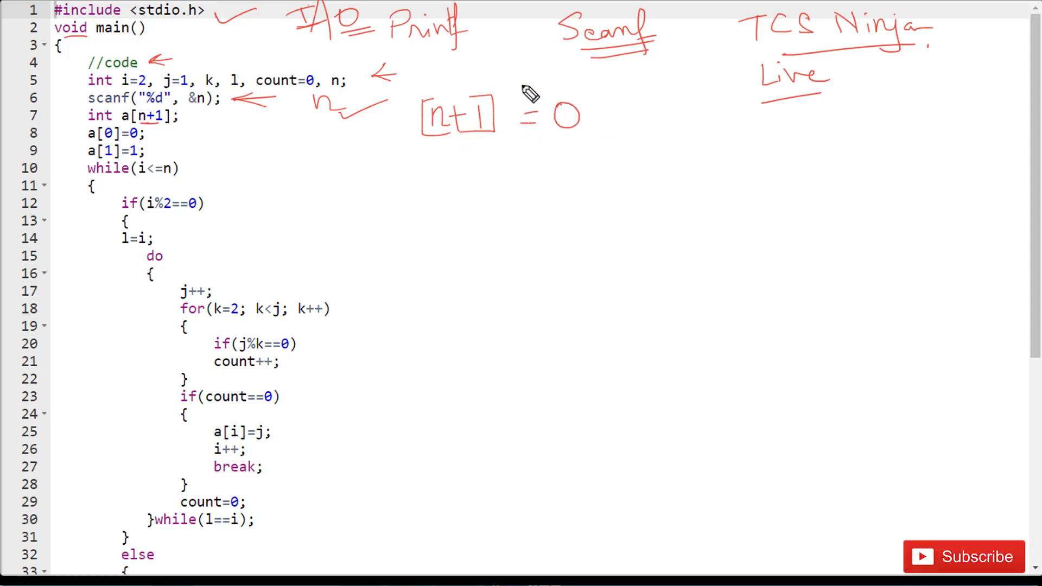
pyautogui.moveTo(550, 70); pyautogui.dragTo(561, 69)
pyautogui.moveTo(551, 76)
pyautogui.mouseDown()
pyautogui.moveTo(594, 59)
pyautogui.moveTo(614, 84)
pyautogui.moveTo(655, 80)
pyautogui.mouseUp()
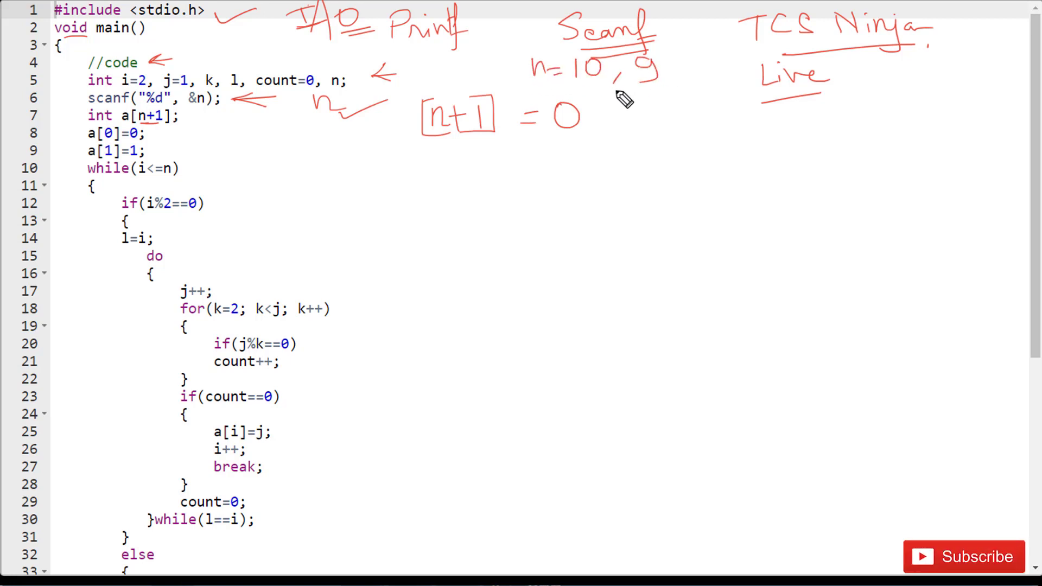
pyautogui.moveTo(574, 86); pyautogui.dragTo(618, 84)
# Handwrite the red labels 'fibonacci' and 'Prime no.' beside the code
pyautogui.moveTo(685, 107)
pyautogui.mouseDown()
pyautogui.moveTo(669, 156)
pyautogui.moveTo(681, 131)
pyautogui.moveTo(683, 141)
pyautogui.moveTo(721, 140)
pyautogui.moveTo(727, 125)
pyautogui.moveTo(744, 135)
pyautogui.moveTo(811, 133)
pyautogui.mouseUp()
pyautogui.click(685, 117)
pyautogui.click(811, 112)
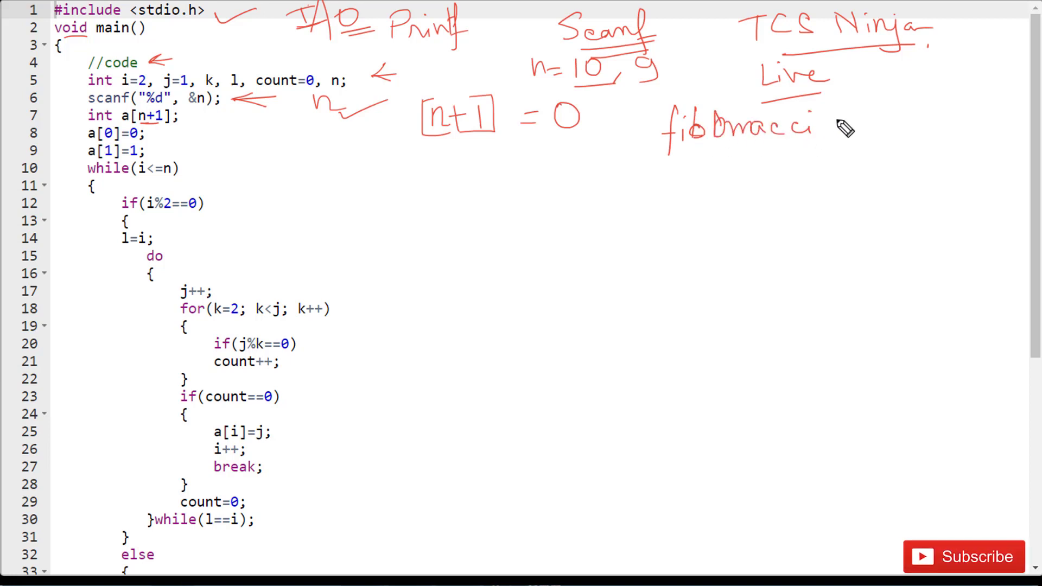
pyautogui.moveTo(702, 182)
pyautogui.mouseDown()
pyautogui.moveTo(706, 167)
pyautogui.moveTo(799, 182)
pyautogui.moveTo(855, 166)
pyautogui.mouseUp()
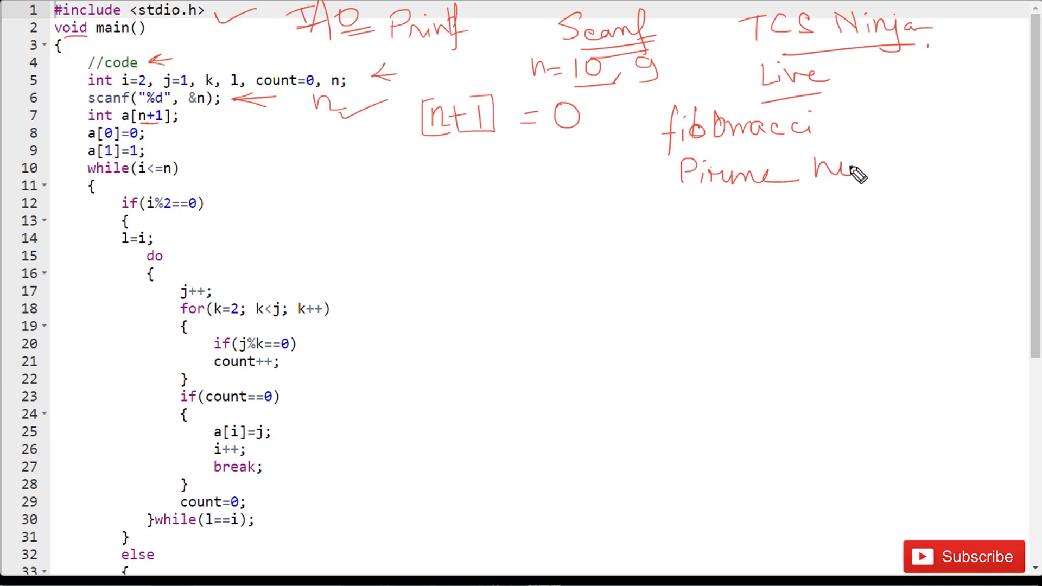
pyautogui.click(861, 169)
# Write '= 0, 1, 2' after fibonacci and tick the two starting values
pyautogui.moveTo(828, 124)
pyautogui.mouseDown()
pyautogui.moveTo(862, 118)
pyautogui.moveTo(867, 142)
pyautogui.moveTo(896, 106)
pyautogui.moveTo(863, 146)
pyautogui.mouseUp()
pyautogui.moveTo(845, 108); pyautogui.dragTo(845, 149)
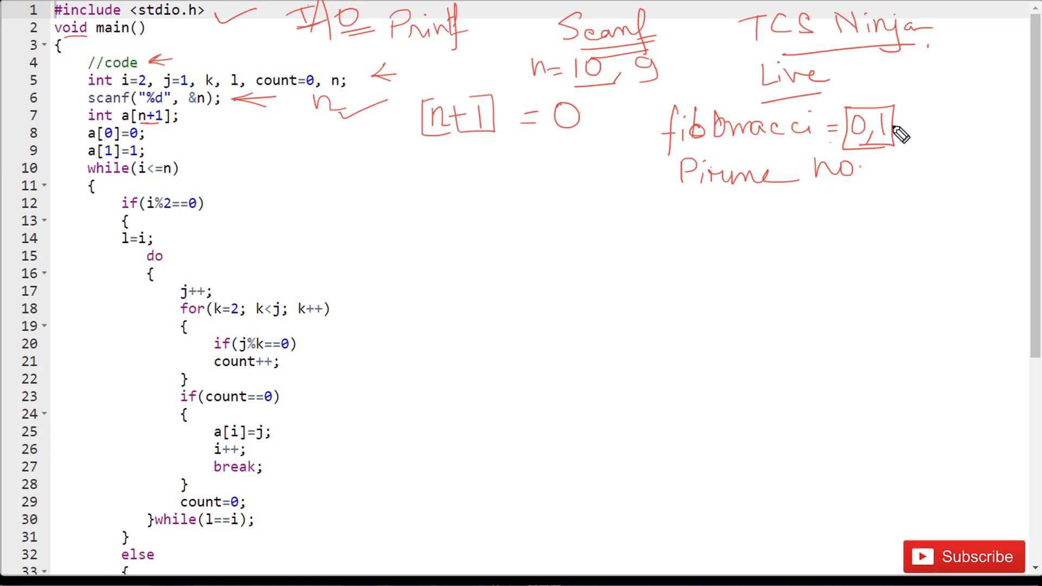
pyautogui.moveTo(909, 116); pyautogui.dragTo(907, 137)
pyautogui.moveTo(912, 136)
pyautogui.mouseDown()
pyautogui.moveTo(909, 145)
pyautogui.moveTo(947, 132)
pyautogui.mouseUp()
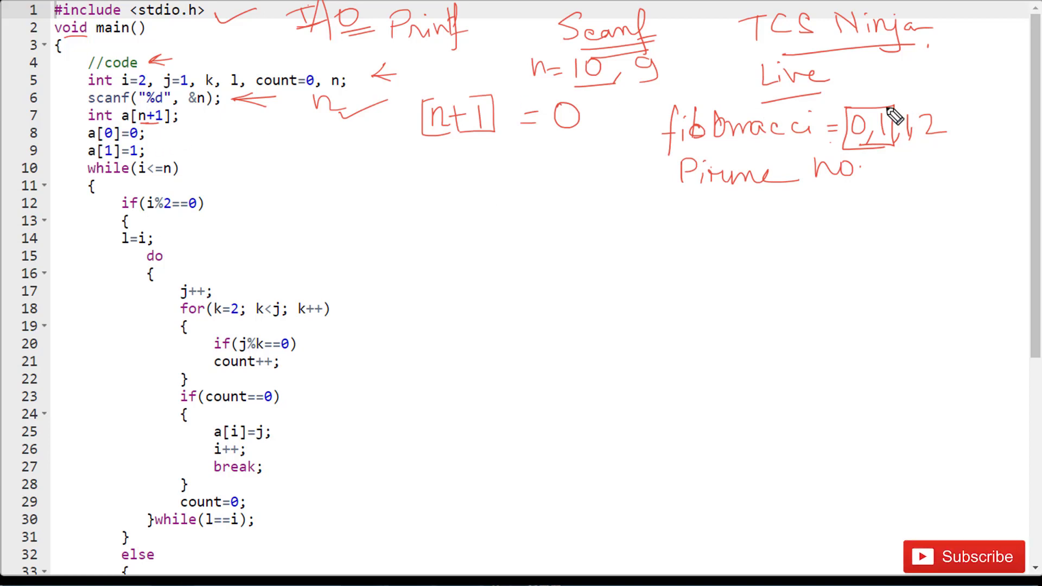
pyautogui.moveTo(857, 103); pyautogui.dragTo(883, 87)
pyautogui.moveTo(881, 99); pyautogui.dragTo(919, 85)
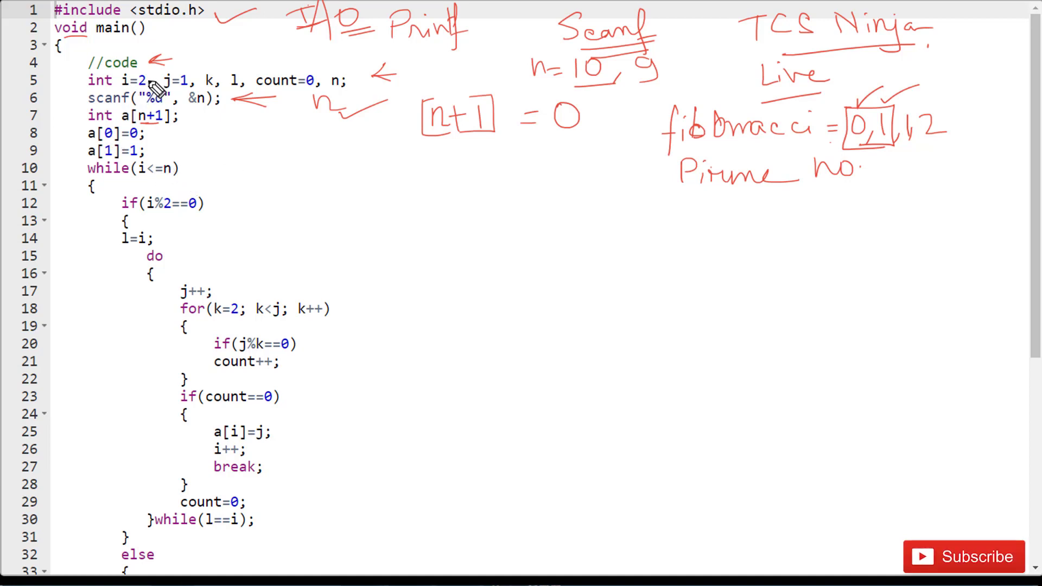
# Underline i=2 on line 5, circle the 0 and 1, and write 'i = 2' beside while(i<=n)
pyautogui.moveTo(161, 67); pyautogui.dragTo(152, 74)
pyautogui.moveTo(846, 143); pyautogui.dragTo(889, 143)
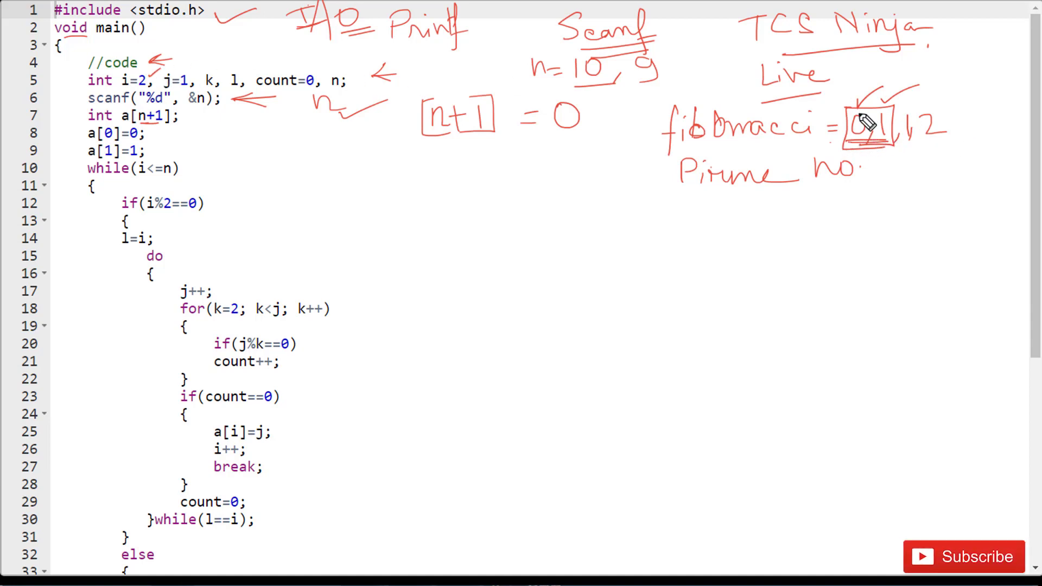
pyautogui.moveTo(850, 111)
pyautogui.mouseDown()
pyautogui.moveTo(863, 147)
pyautogui.moveTo(899, 142)
pyautogui.moveTo(895, 116)
pyautogui.moveTo(889, 142)
pyautogui.mouseUp()
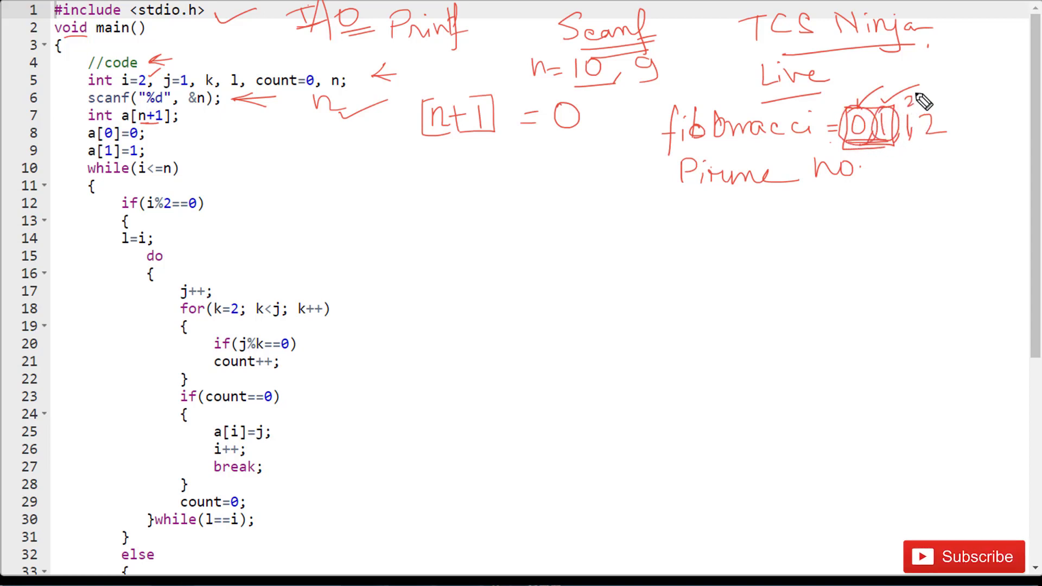
pyautogui.moveTo(916, 102); pyautogui.dragTo(950, 98)
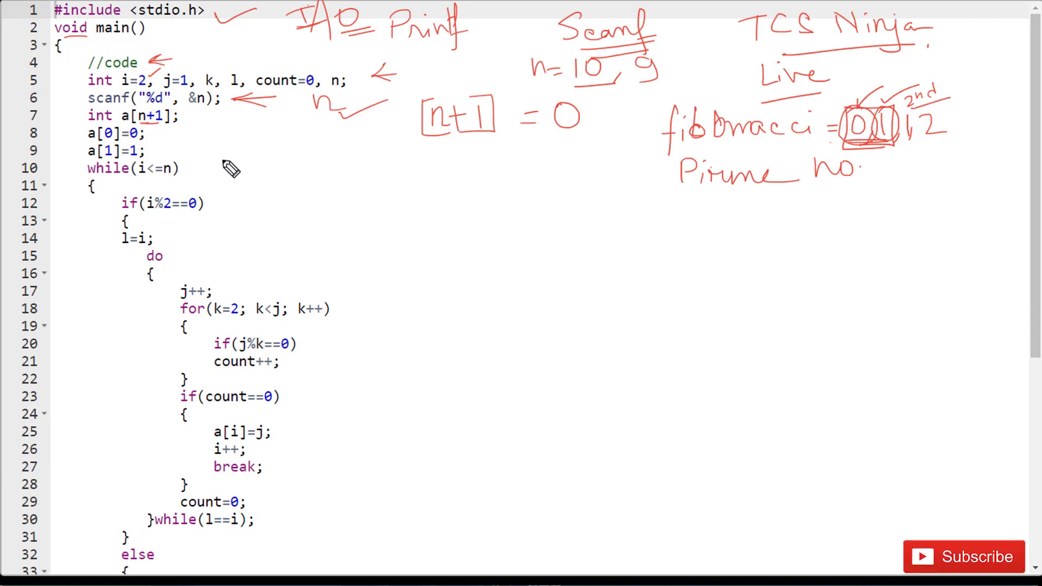
pyautogui.moveTo(238, 162)
pyautogui.mouseDown()
pyautogui.moveTo(240, 150)
pyautogui.moveTo(266, 170)
pyautogui.moveTo(295, 172)
pyautogui.mouseUp()
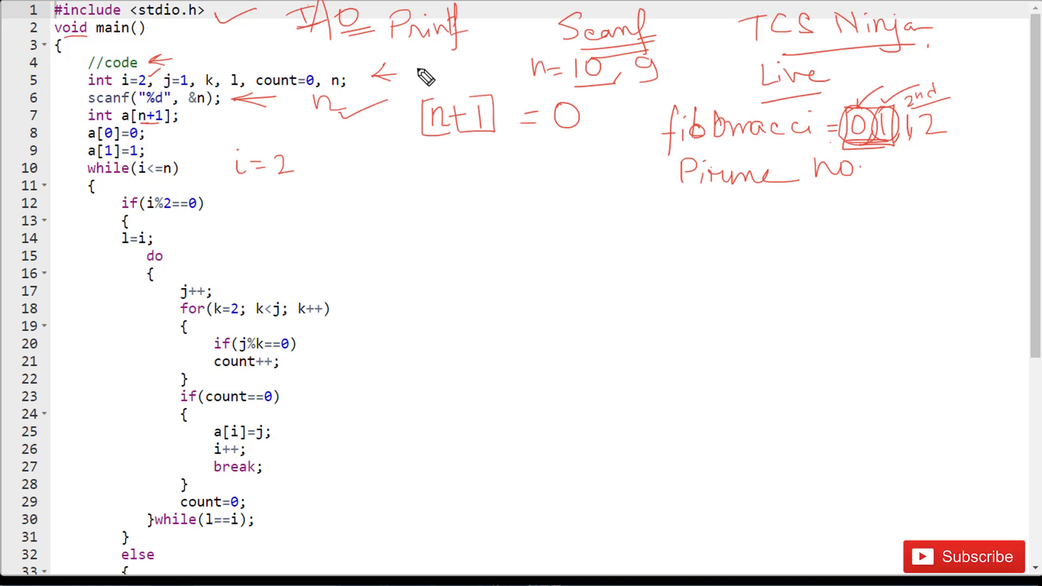
# Write 'n = 14' beside scanf and label Fibonacci 'Odd' and primes 'Even'
pyautogui.moveTo(350, 109)
pyautogui.mouseDown()
pyautogui.moveTo(371, 99)
pyautogui.moveTo(385, 116)
pyautogui.moveTo(401, 106)
pyautogui.mouseUp()
pyautogui.moveTo(396, 92); pyautogui.dragTo(396, 118)
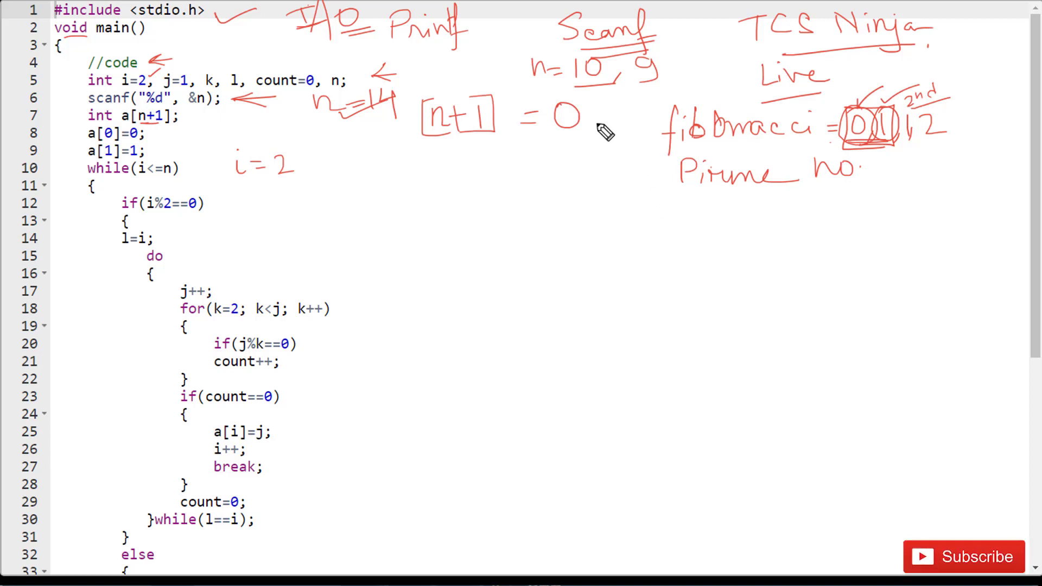
pyautogui.moveTo(602, 116)
pyautogui.mouseDown()
pyautogui.moveTo(623, 143)
pyautogui.moveTo(644, 143)
pyautogui.mouseUp()
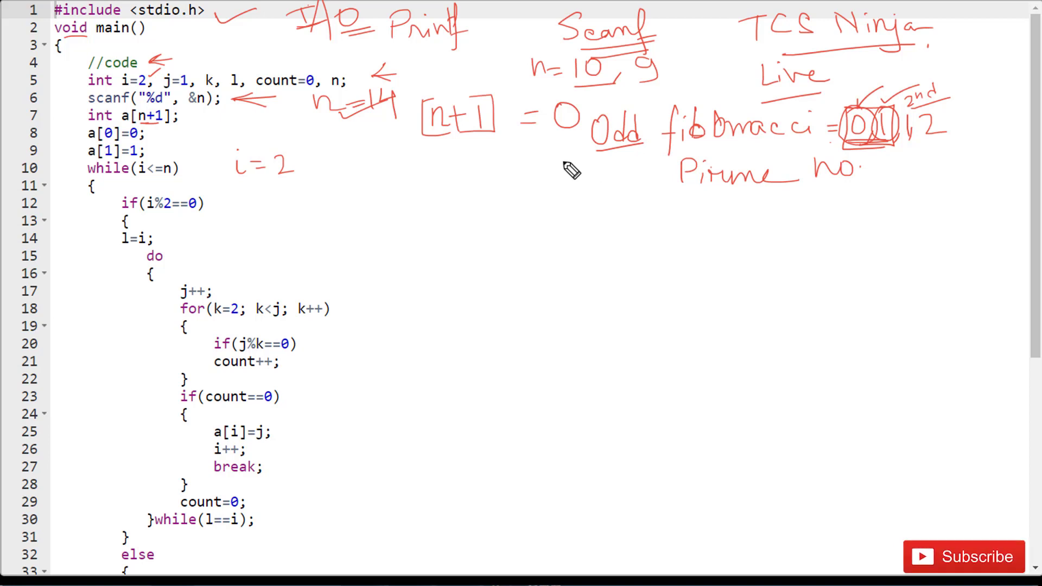
pyautogui.moveTo(584, 172)
pyautogui.mouseDown()
pyautogui.moveTo(597, 190)
pyautogui.moveTo(600, 172)
pyautogui.moveTo(658, 187)
pyautogui.moveTo(597, 205)
pyautogui.mouseUp()
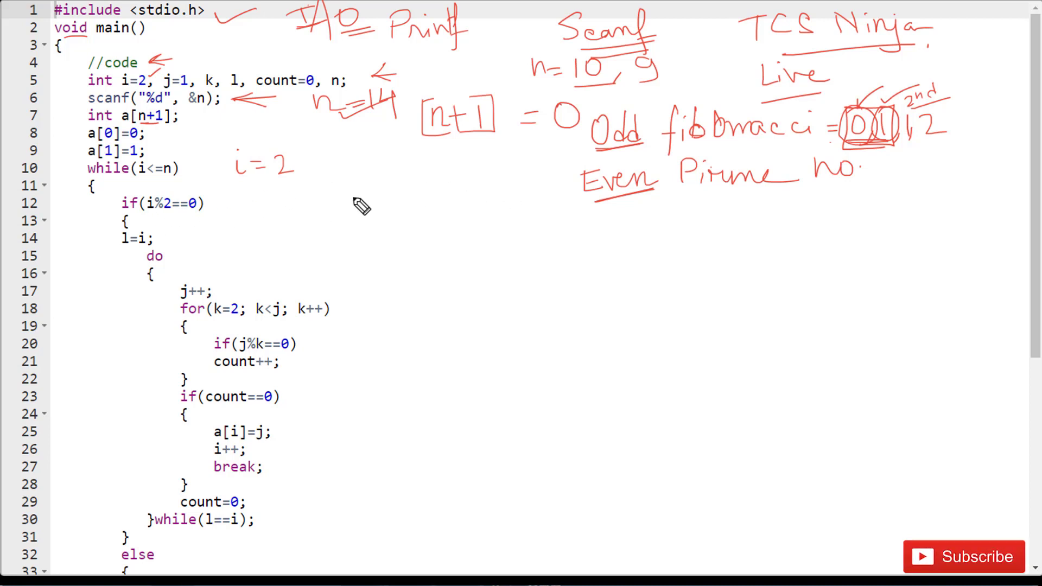
# Underline the %2 check on line 12 and write '2 % 2 = 0' beside it
pyautogui.moveTo(161, 211); pyautogui.dragTo(201, 213)
pyautogui.moveTo(313, 197); pyautogui.dragTo(311, 196)
pyautogui.moveTo(326, 193)
pyautogui.mouseDown()
pyautogui.moveTo(312, 212)
pyautogui.moveTo(324, 206)
pyautogui.mouseUp()
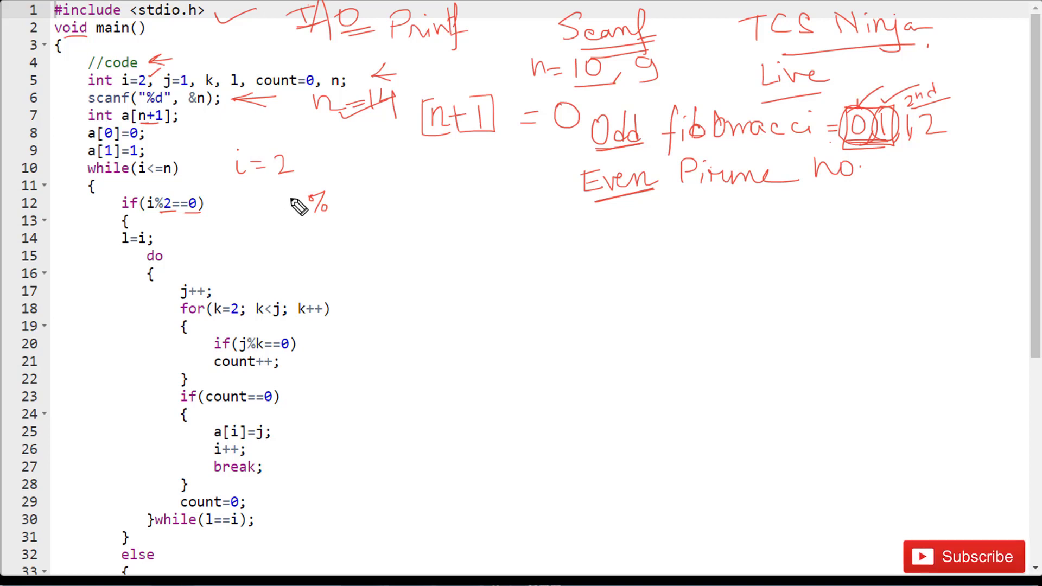
pyautogui.moveTo(284, 197)
pyautogui.mouseDown()
pyautogui.moveTo(299, 214)
pyautogui.moveTo(394, 200)
pyautogui.mouseUp()
pyautogui.moveTo(376, 209); pyautogui.dragTo(424, 208)
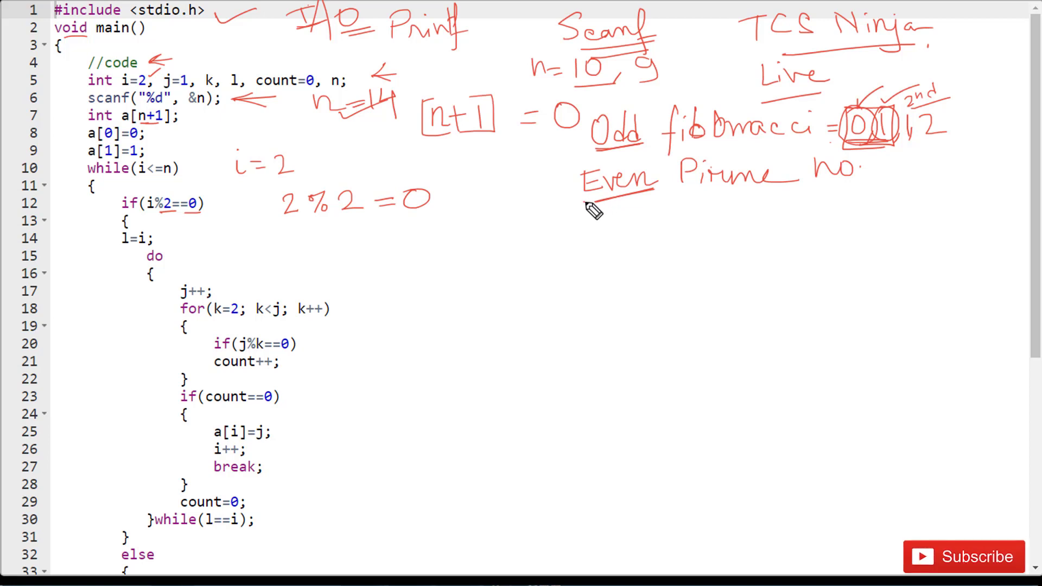
# Underline the Even and prime notes, tick l, and note 'l = 2' and first prime 2
pyautogui.moveTo(589, 202); pyautogui.dragTo(654, 199)
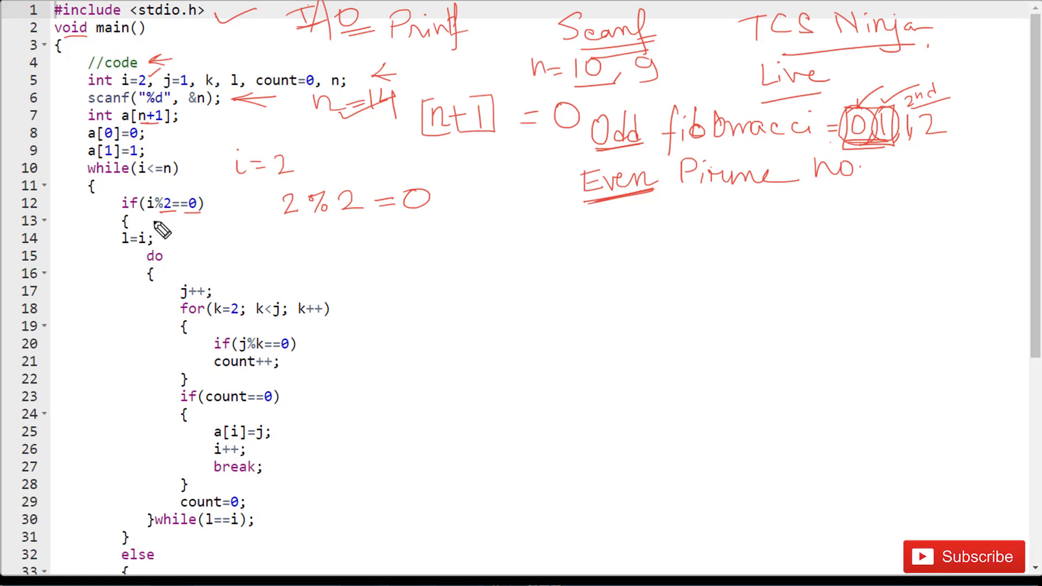
pyautogui.moveTo(676, 190); pyautogui.dragTo(838, 189)
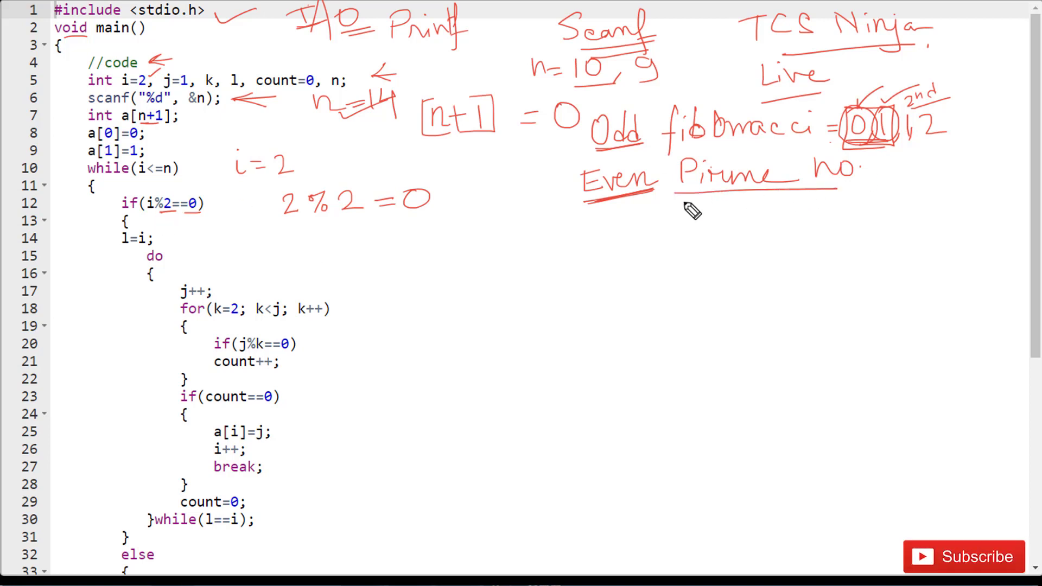
pyautogui.moveTo(686, 201); pyautogui.dragTo(801, 198)
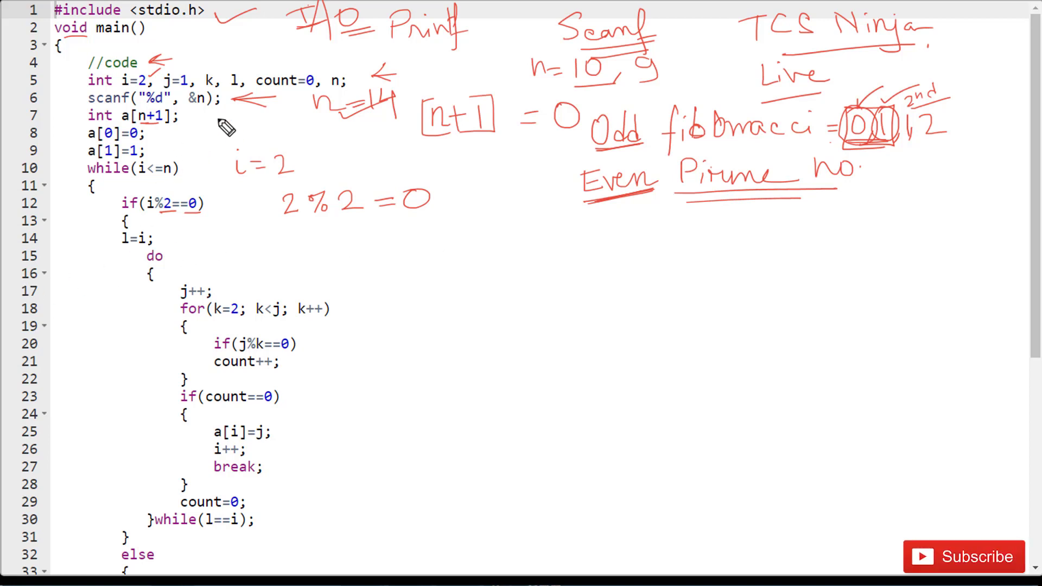
pyautogui.moveTo(238, 60); pyautogui.dragTo(255, 55)
pyautogui.moveTo(217, 229)
pyautogui.mouseDown()
pyautogui.moveTo(220, 243)
pyautogui.moveTo(237, 235)
pyautogui.mouseUp()
pyautogui.moveTo(230, 241); pyautogui.dragTo(271, 240)
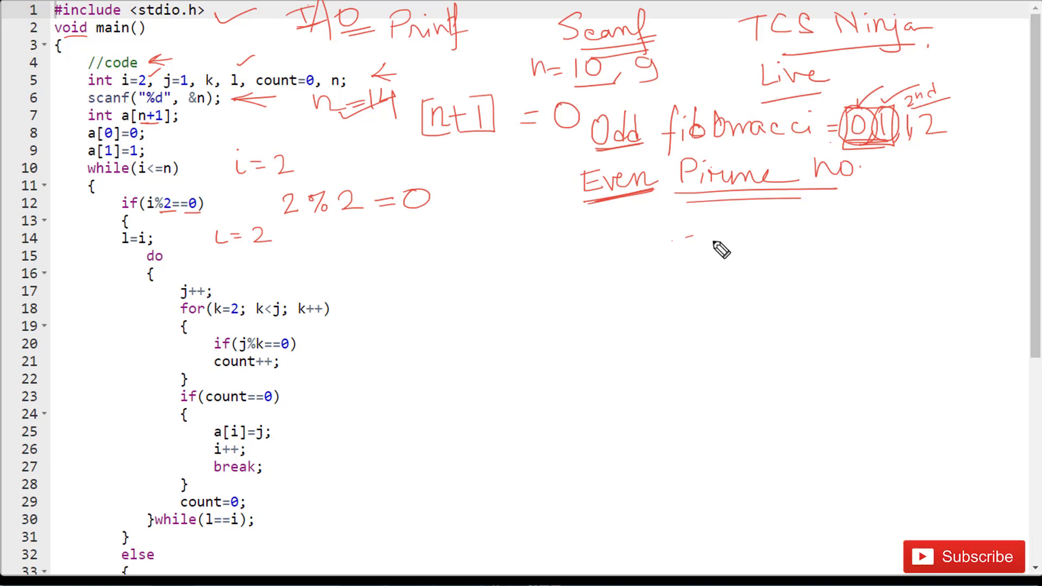
pyautogui.moveTo(680, 242); pyautogui.dragTo(700, 240)
pyautogui.moveTo(719, 227)
pyautogui.mouseDown()
pyautogui.moveTo(713, 232)
pyautogui.moveTo(736, 246)
pyautogui.mouseUp()
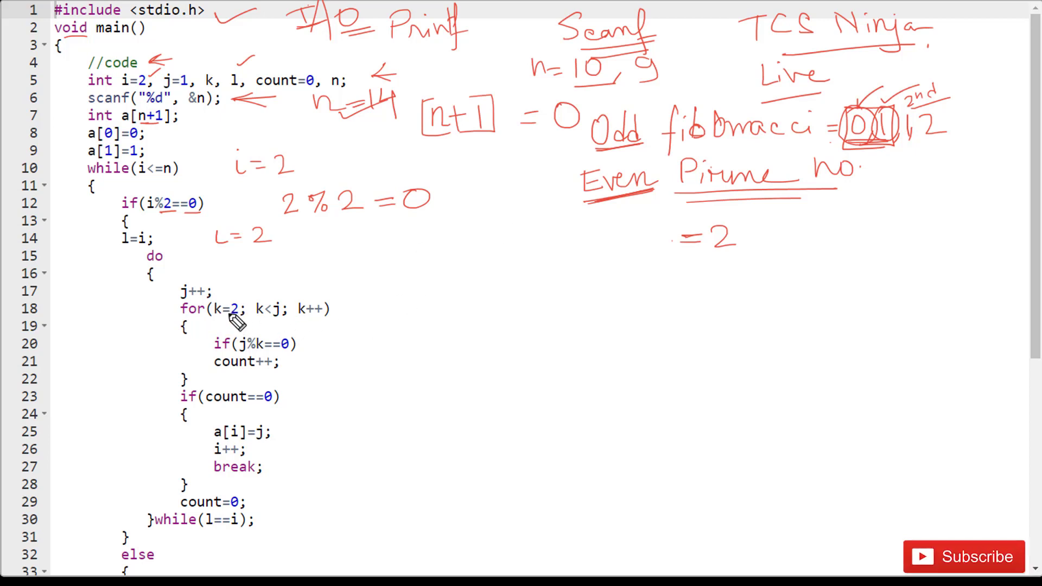
# Underline k=2, jot the divisibility note, and mark the k<j condition false with F
pyautogui.moveTo(220, 325); pyautogui.dragTo(297, 321)
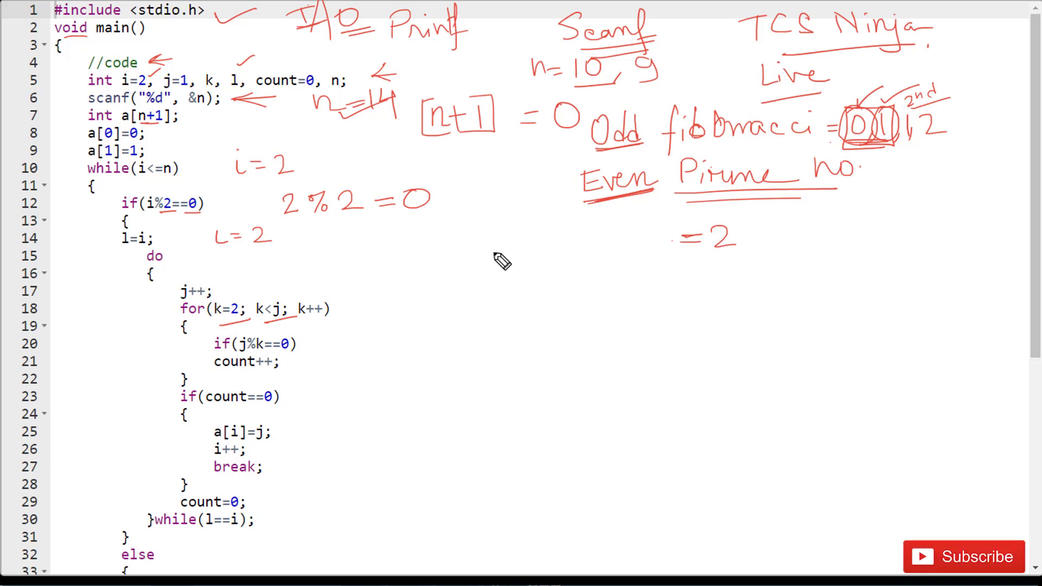
pyautogui.moveTo(494, 249)
pyautogui.mouseDown()
pyautogui.moveTo(510, 274)
pyautogui.moveTo(548, 264)
pyautogui.moveTo(524, 244)
pyautogui.moveTo(539, 263)
pyautogui.moveTo(569, 248)
pyautogui.moveTo(568, 268)
pyautogui.mouseUp()
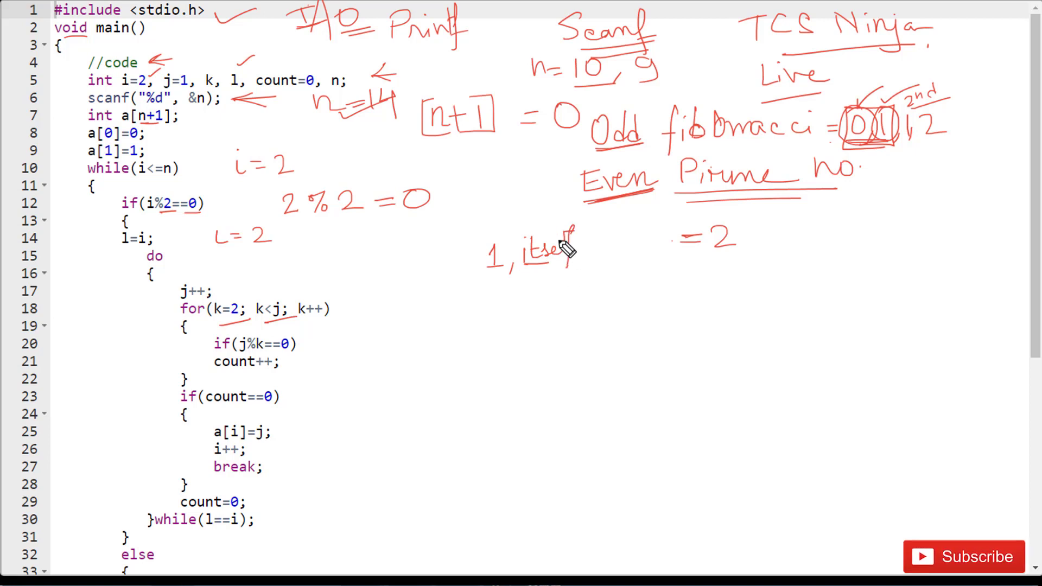
pyautogui.moveTo(486, 272); pyautogui.dragTo(504, 246)
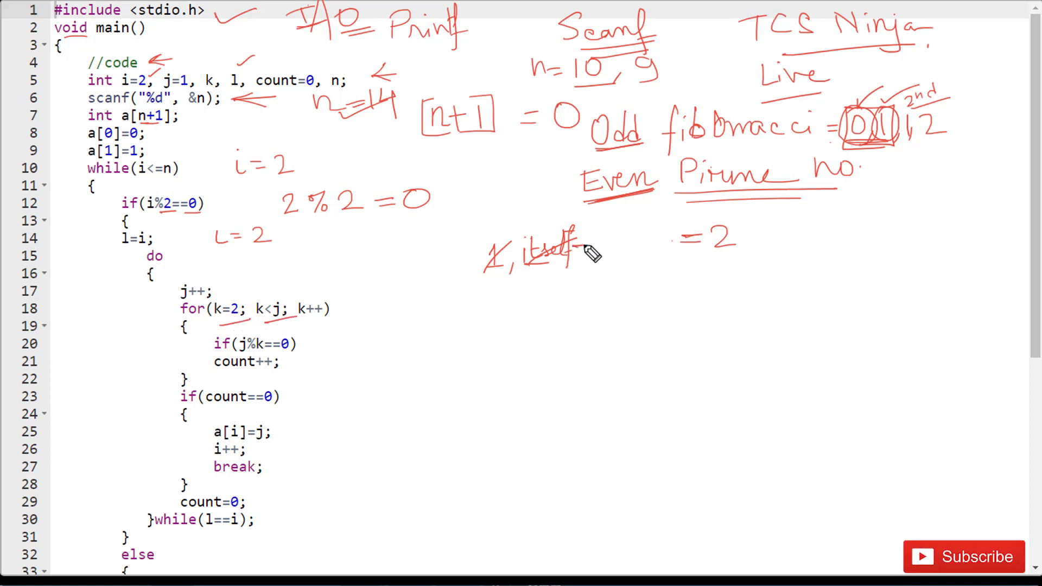
pyautogui.moveTo(592, 240); pyautogui.dragTo(591, 254)
pyautogui.moveTo(269, 274)
pyautogui.mouseDown()
pyautogui.moveTo(266, 290)
pyautogui.moveTo(273, 273)
pyautogui.mouseUp()
pyautogui.moveTo(265, 282); pyautogui.dragTo(271, 281)
# Underline count=0, tick if(count==0) on line 23, and write 'a = 0, 1,'
pyautogui.moveTo(258, 87)
pyautogui.mouseDown()
pyautogui.moveTo(326, 87)
pyautogui.moveTo(315, 97)
pyautogui.mouseUp()
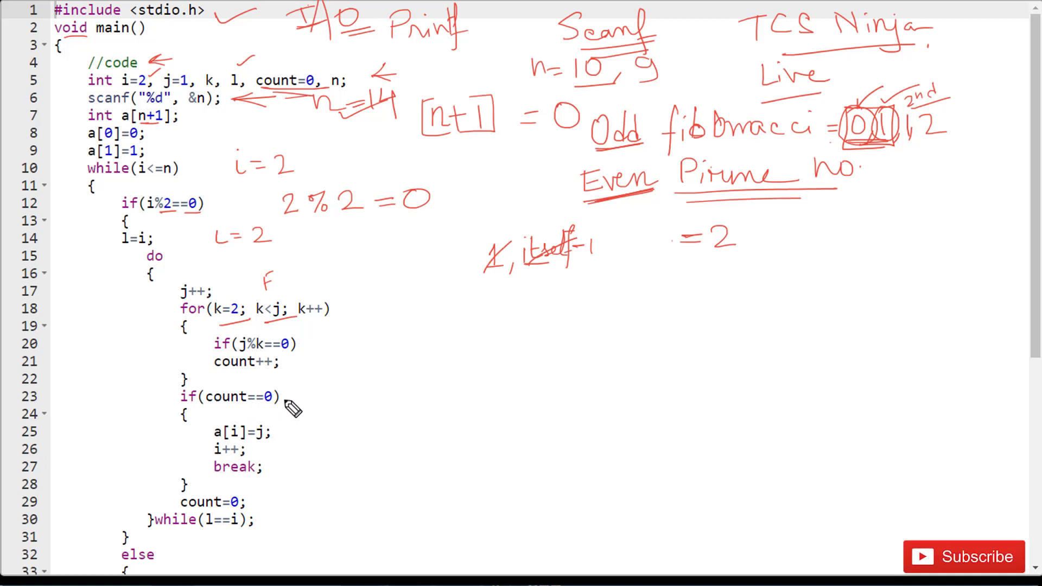
pyautogui.moveTo(287, 401); pyautogui.dragTo(321, 394)
pyautogui.moveTo(563, 301)
pyautogui.mouseDown()
pyautogui.moveTo(547, 307)
pyautogui.moveTo(570, 314)
pyautogui.moveTo(620, 293)
pyautogui.moveTo(629, 320)
pyautogui.moveTo(649, 305)
pyautogui.moveTo(667, 317)
pyautogui.mouseUp()
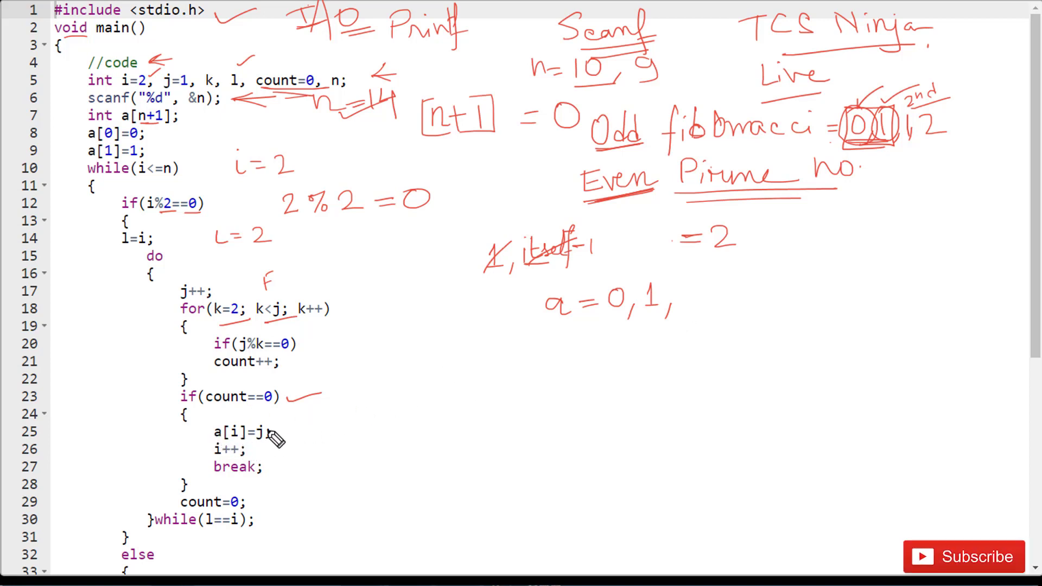
# Tick a[i]=j, i++ and break, extend the trace to 'a = 0, 1, 2,', and bracket the do-while
pyautogui.moveTo(281, 429); pyautogui.dragTo(317, 424)
pyautogui.moveTo(680, 286); pyautogui.dragTo(709, 298)
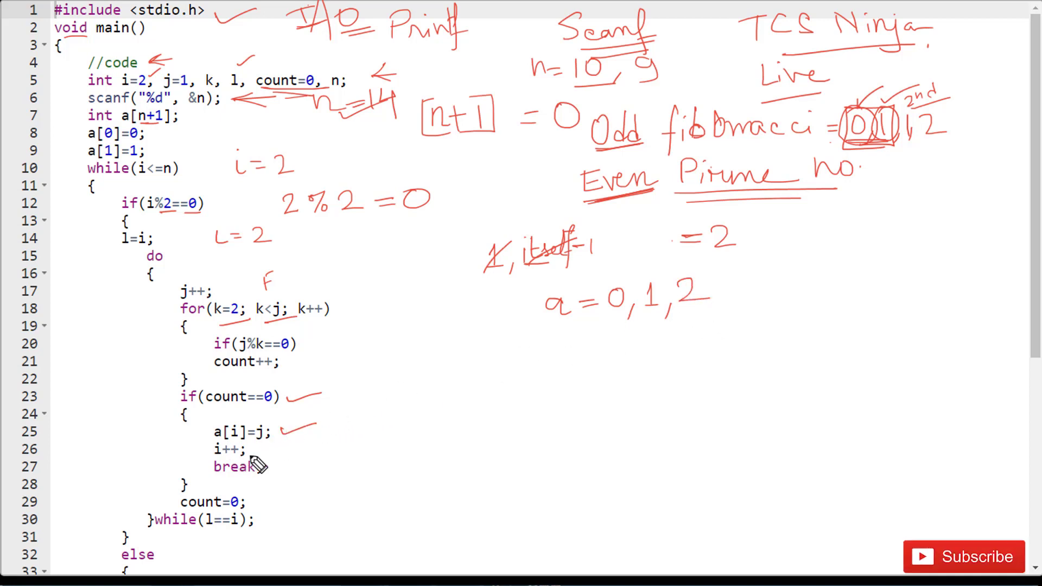
pyautogui.moveTo(261, 450); pyautogui.dragTo(300, 443)
pyautogui.moveTo(276, 466); pyautogui.dragTo(313, 456)
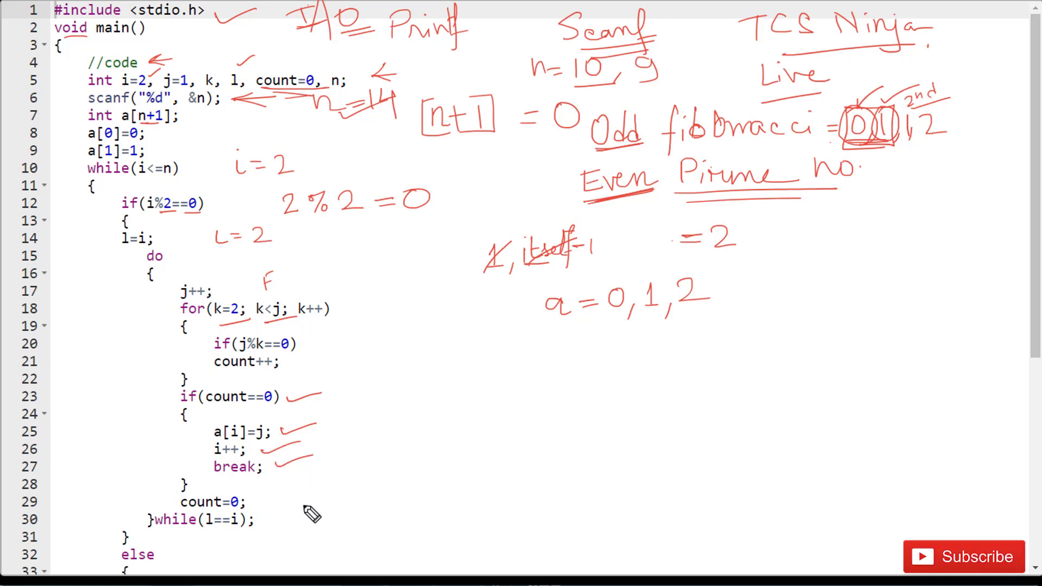
pyautogui.moveTo(268, 520); pyautogui.dragTo(304, 519)
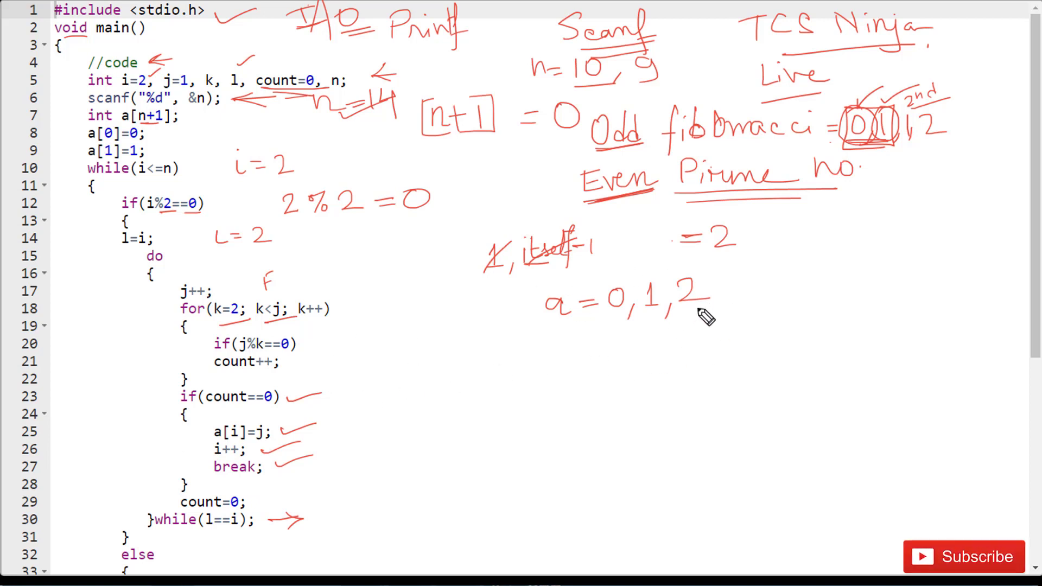
pyautogui.moveTo(722, 304)
pyautogui.mouseDown()
pyautogui.moveTo(714, 319)
pyautogui.moveTo(765, 303)
pyautogui.mouseUp()
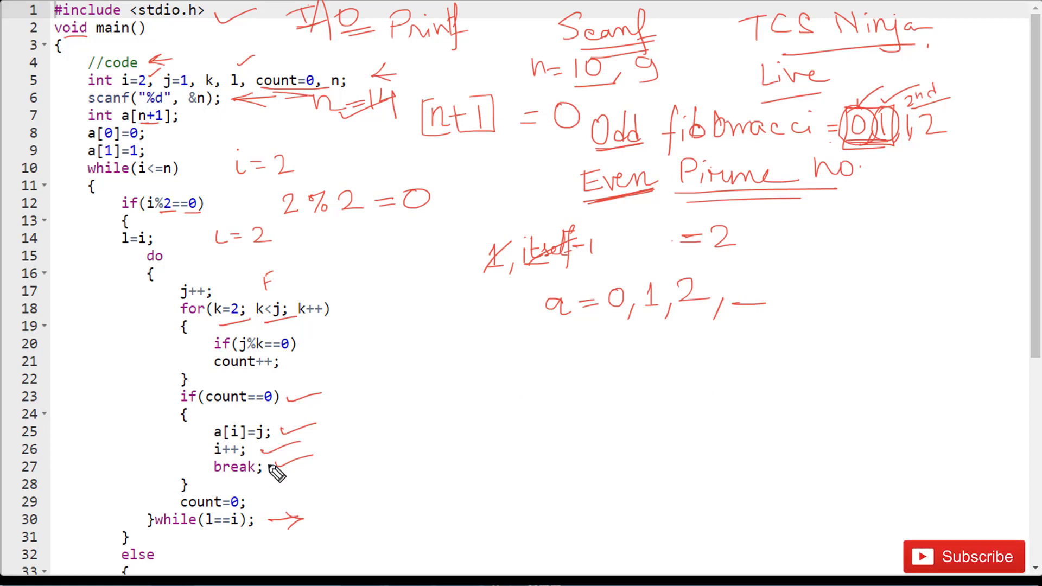
pyautogui.moveTo(275, 468)
pyautogui.mouseDown()
pyautogui.moveTo(324, 467)
pyautogui.moveTo(315, 477)
pyautogui.mouseUp()
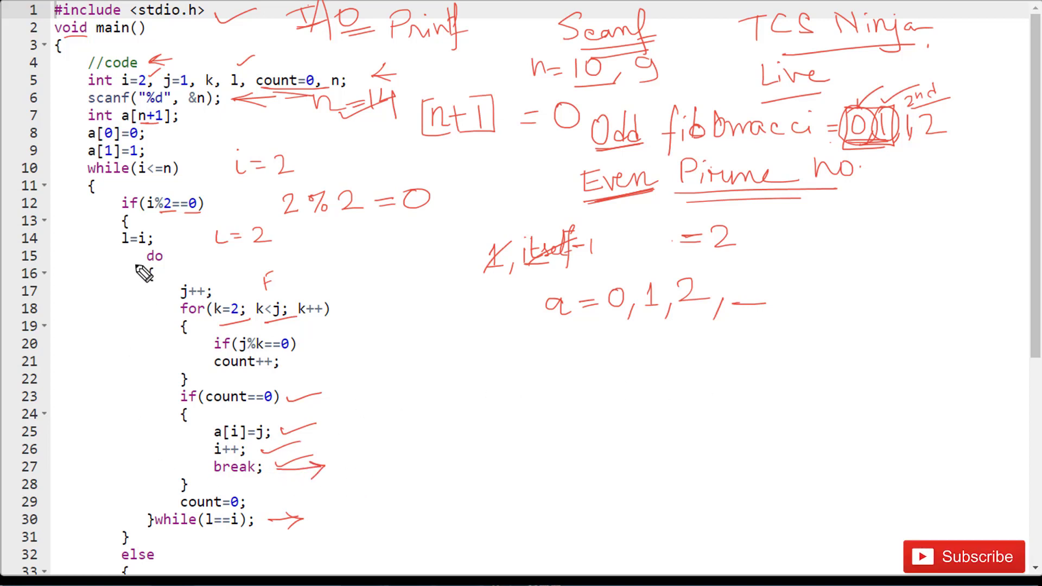
pyautogui.moveTo(144, 261)
pyautogui.mouseDown()
pyautogui.moveTo(121, 524)
pyautogui.moveTo(150, 522)
pyautogui.mouseUp()
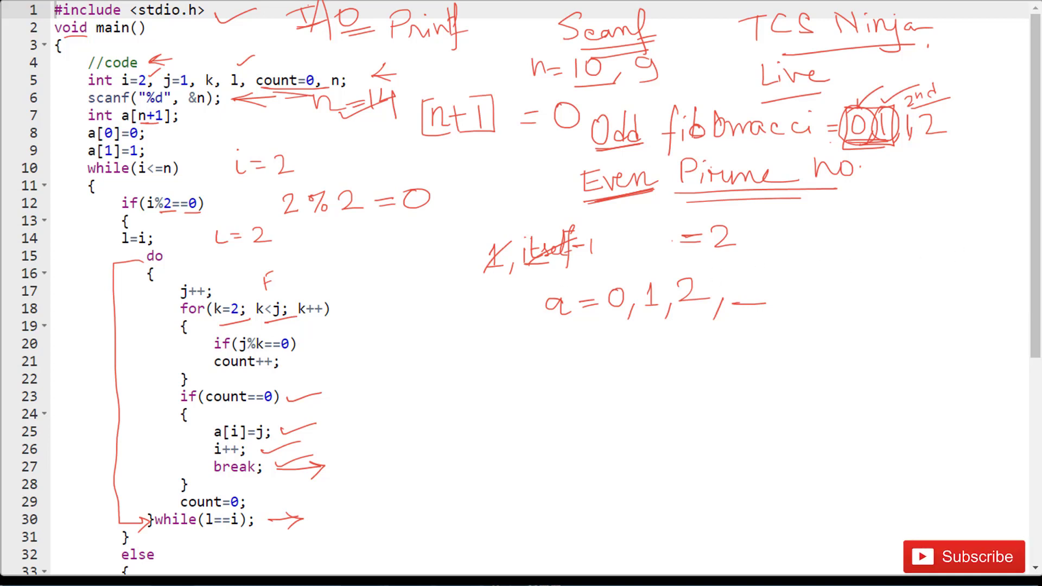
# Mark the do-while condition on line 30, note 'i = 3', and rewrite 'a = 0, 1'
pyautogui.scroll(-4, 938, 321)
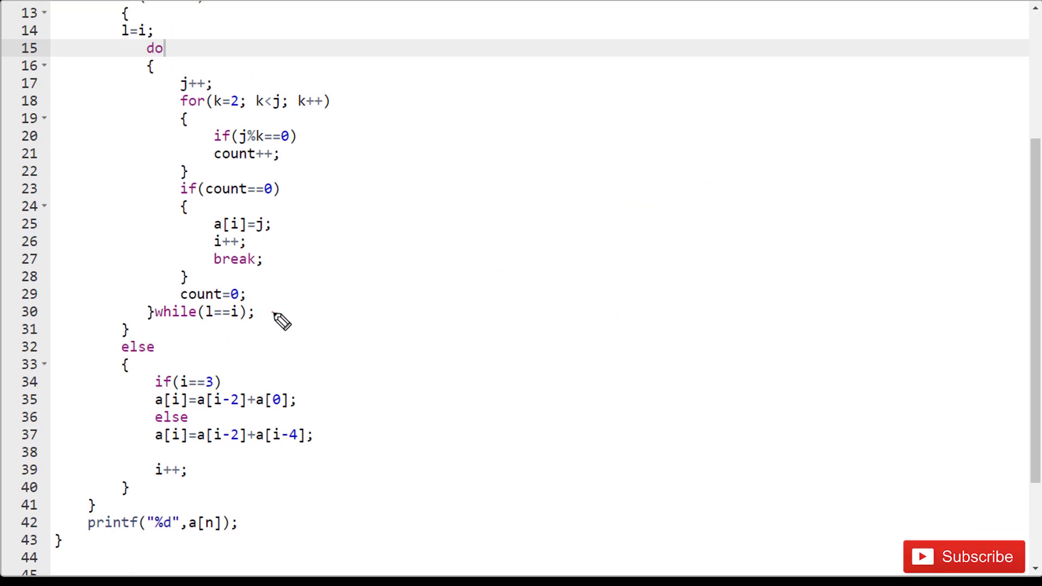
pyautogui.moveTo(272, 314); pyautogui.dragTo(306, 308)
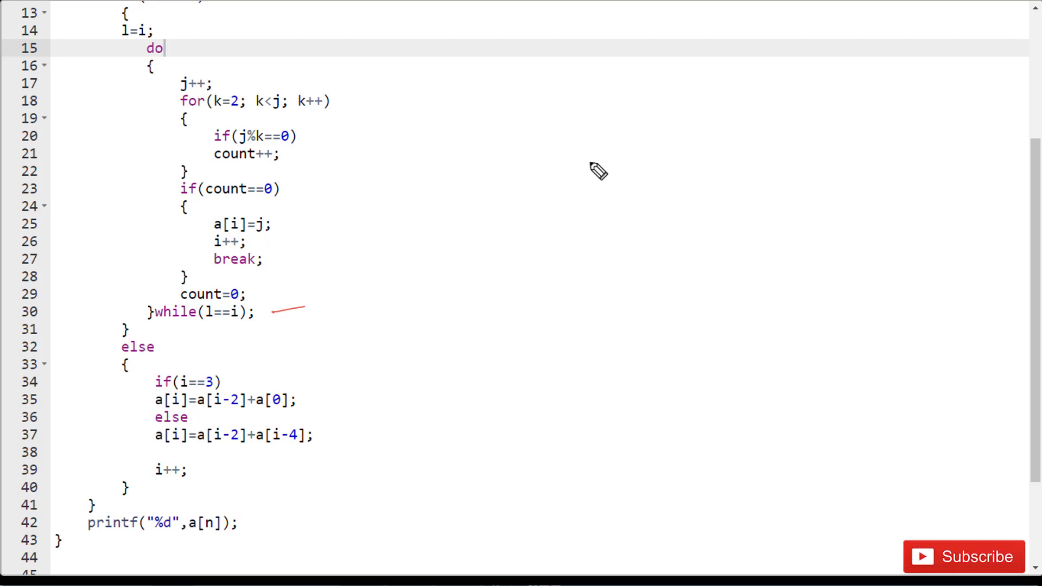
pyautogui.moveTo(413, 103)
pyautogui.mouseDown()
pyautogui.moveTo(410, 92)
pyautogui.moveTo(435, 110)
pyautogui.mouseUp()
pyautogui.moveTo(452, 92)
pyautogui.mouseDown()
pyautogui.moveTo(474, 103)
pyautogui.moveTo(453, 117)
pyautogui.mouseUp()
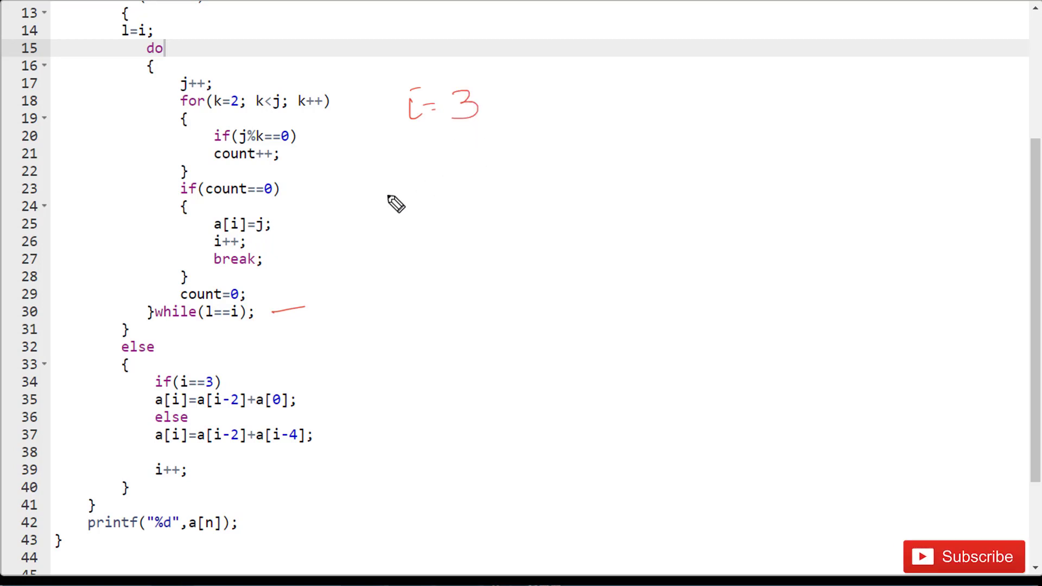
pyautogui.moveTo(437, 25)
pyautogui.mouseDown()
pyautogui.moveTo(437, 39)
pyautogui.moveTo(479, 30)
pyautogui.mouseUp()
pyautogui.moveTo(461, 39)
pyautogui.mouseDown()
pyautogui.moveTo(513, 21)
pyautogui.moveTo(521, 53)
pyautogui.mouseUp()
pyautogui.moveTo(548, 16)
pyautogui.mouseDown()
pyautogui.moveTo(559, 53)
pyautogui.moveTo(604, 43)
pyautogui.moveTo(615, 57)
pyautogui.mouseUp()
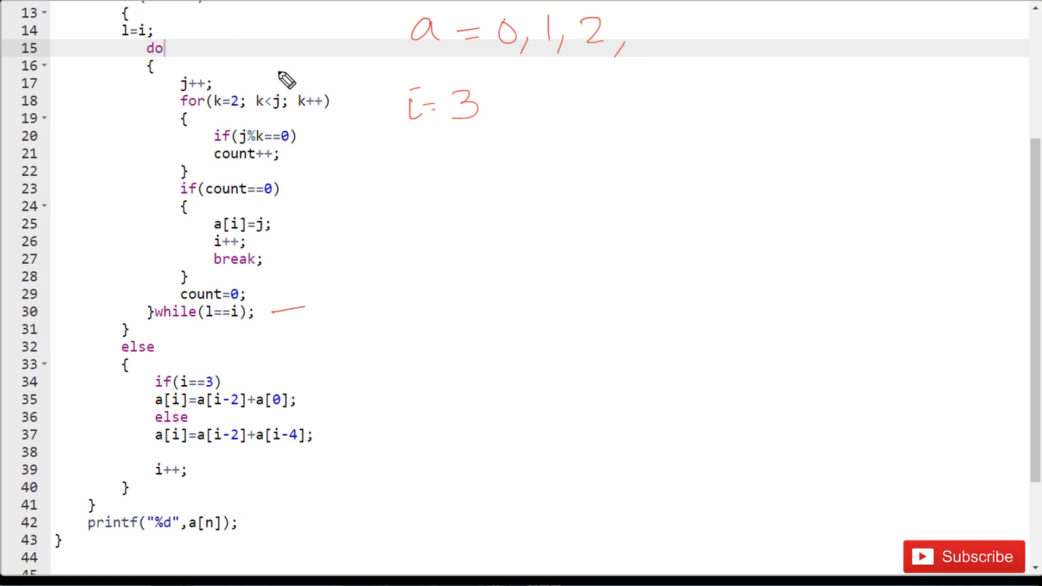
# Draw red arrows at if(i%2==0) on line 12 and the else on line 32
pyautogui.scroll(1, 286, 77)
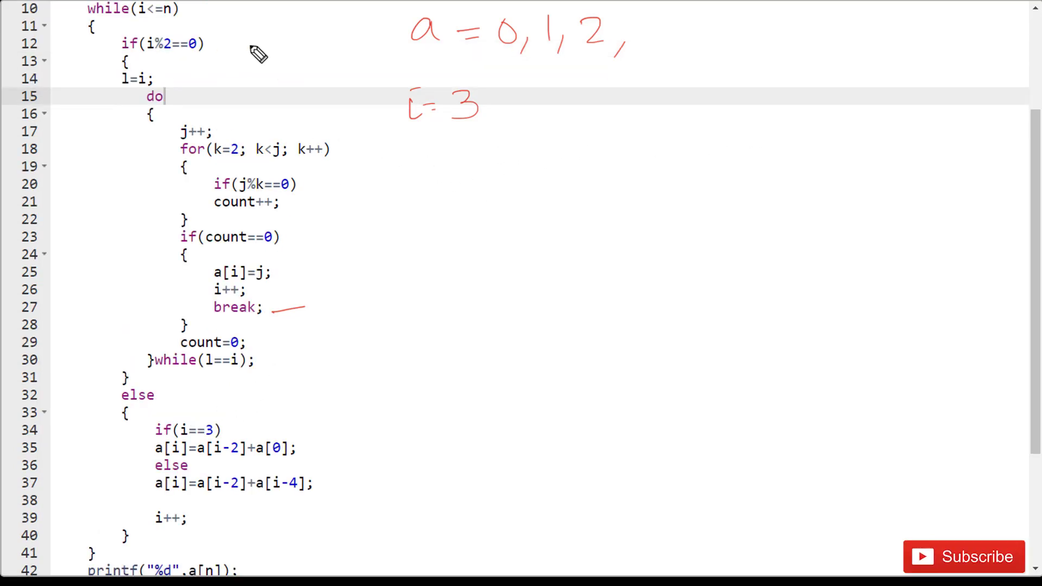
pyautogui.moveTo(217, 48)
pyautogui.mouseDown()
pyautogui.moveTo(236, 45)
pyautogui.moveTo(224, 51)
pyautogui.mouseUp()
pyautogui.moveTo(95, 396); pyautogui.dragTo(88, 396)
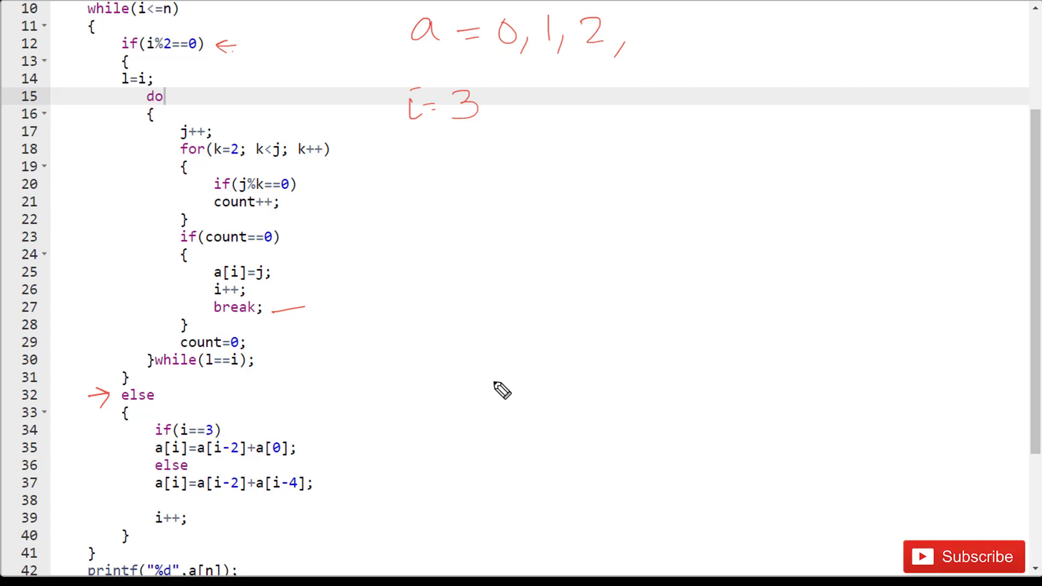
# Write 'fab = 0, 1, 1, 2' beside lines 30–32 with plus marks between summed terms
pyautogui.moveTo(501, 345)
pyautogui.mouseDown()
pyautogui.moveTo(492, 398)
pyautogui.moveTo(504, 376)
pyautogui.moveTo(516, 382)
pyautogui.mouseUp()
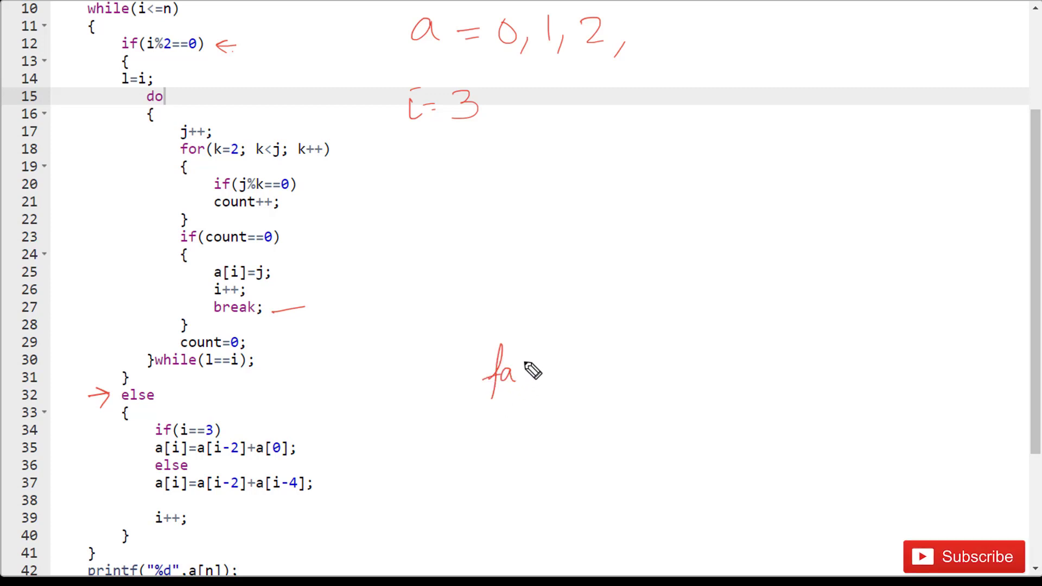
pyautogui.moveTo(522, 342)
pyautogui.mouseDown()
pyautogui.moveTo(520, 384)
pyautogui.moveTo(576, 368)
pyautogui.mouseUp()
pyautogui.moveTo(558, 376); pyautogui.dragTo(636, 384)
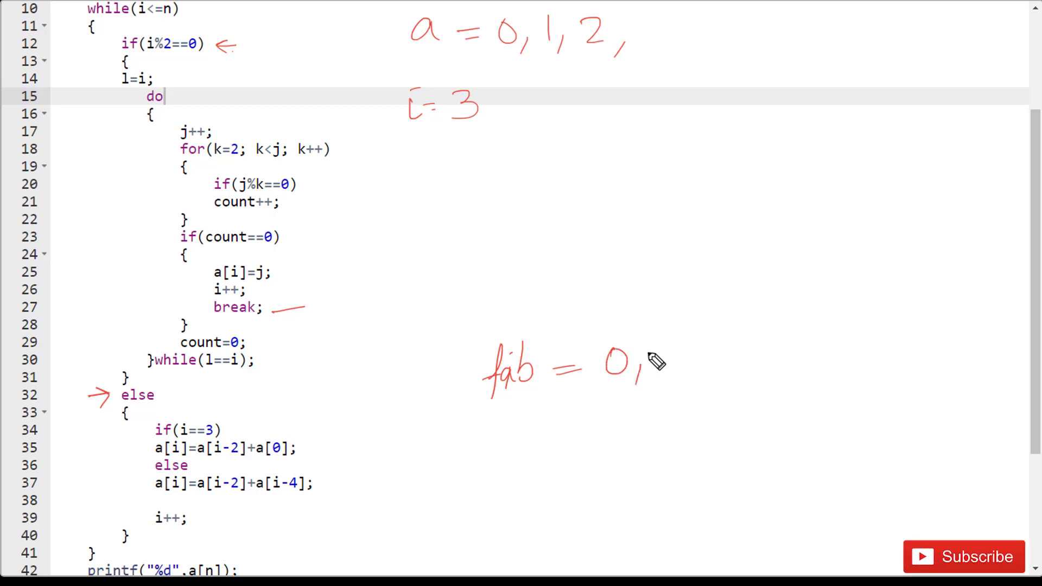
pyautogui.moveTo(652, 346); pyautogui.dragTo(649, 382)
pyautogui.moveTo(663, 368); pyautogui.dragTo(660, 381)
pyautogui.moveTo(630, 321); pyautogui.dragTo(630, 341)
pyautogui.moveTo(618, 329)
pyautogui.mouseDown()
pyautogui.moveTo(642, 328)
pyautogui.moveTo(681, 372)
pyautogui.mouseUp()
pyautogui.moveTo(664, 328); pyautogui.dragTo(662, 347)
pyautogui.moveTo(654, 336); pyautogui.dragTo(673, 334)
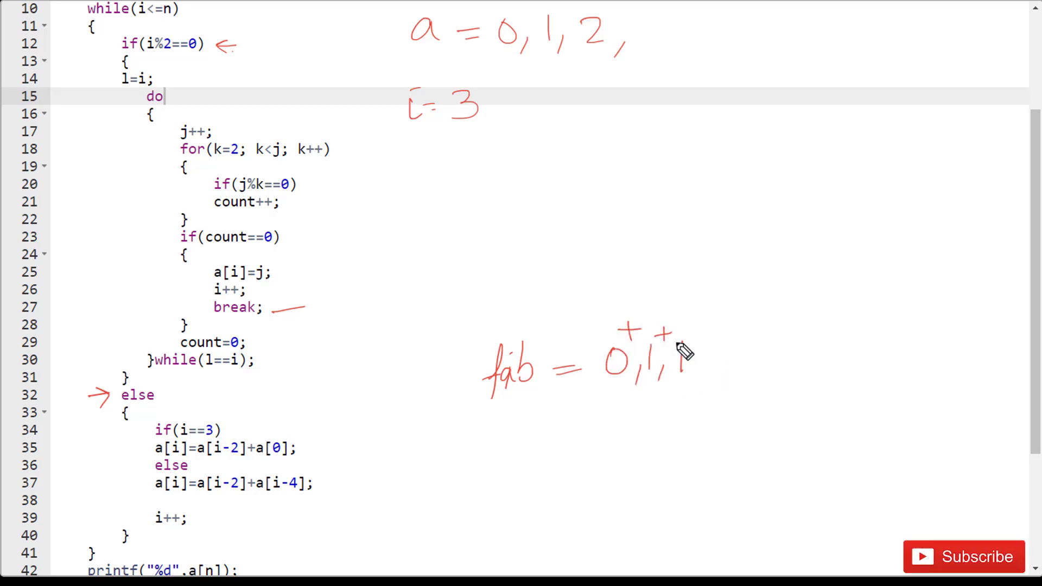
pyautogui.moveTo(704, 374); pyautogui.dragTo(699, 386)
pyautogui.moveTo(719, 343); pyautogui.dragTo(755, 360)
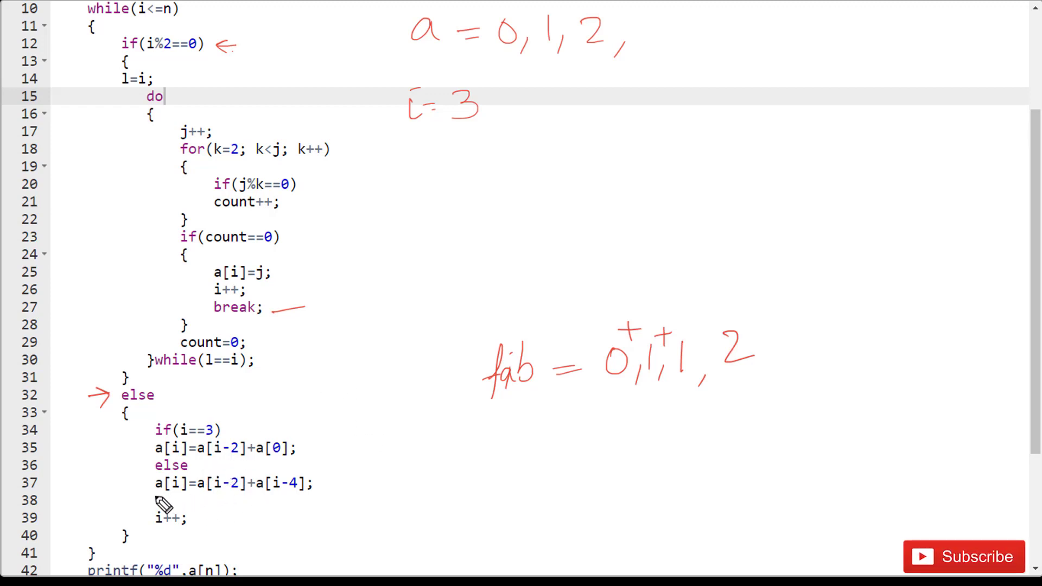
# Underline a[i] on line 37 and label the a values with indices 0–3, ticking index 1
pyautogui.moveTo(157, 494); pyautogui.dragTo(183, 494)
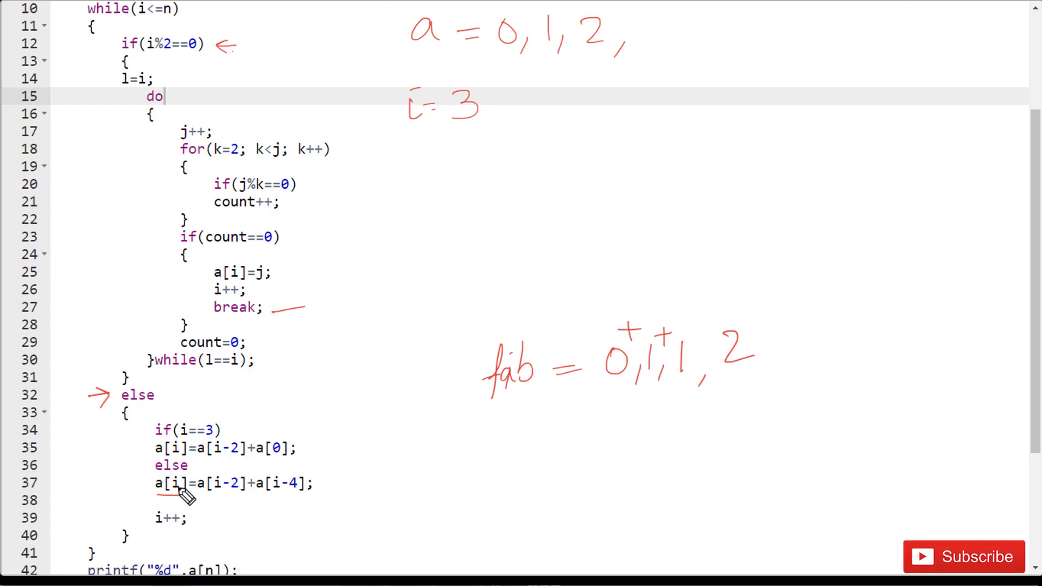
pyautogui.moveTo(635, 47)
pyautogui.mouseDown()
pyautogui.moveTo(676, 42)
pyautogui.moveTo(655, 76)
pyautogui.mouseUp()
pyautogui.moveTo(579, 52)
pyautogui.mouseDown()
pyautogui.moveTo(602, 52)
pyautogui.moveTo(608, 80)
pyautogui.mouseUp()
pyautogui.moveTo(539, 54)
pyautogui.mouseDown()
pyautogui.moveTo(562, 52)
pyautogui.moveTo(552, 85)
pyautogui.mouseUp()
pyautogui.moveTo(497, 55)
pyautogui.mouseDown()
pyautogui.moveTo(518, 52)
pyautogui.moveTo(500, 89)
pyautogui.mouseUp()
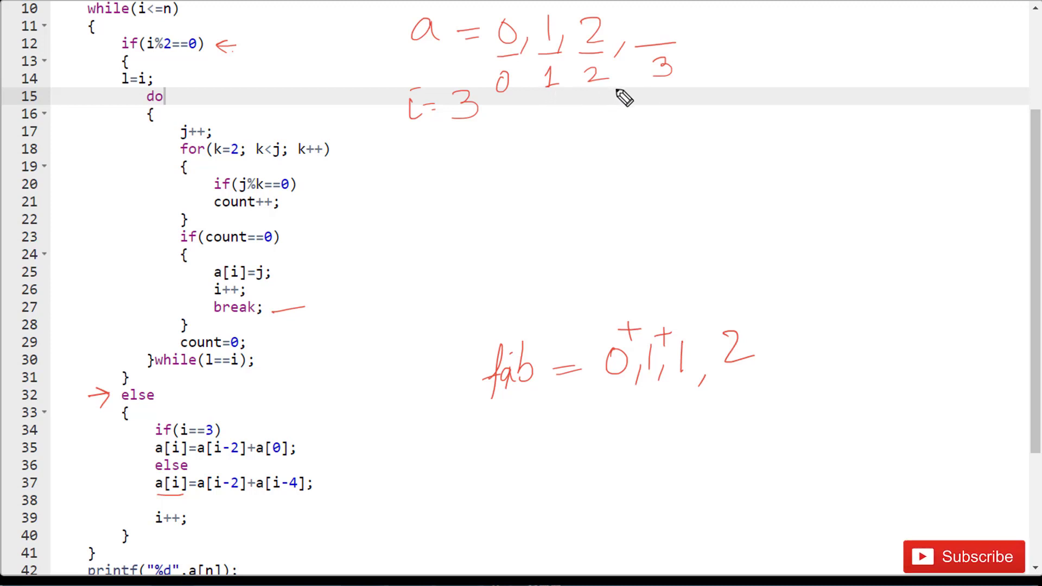
pyautogui.moveTo(544, 99); pyautogui.dragTo(558, 94)
# Tick if(i==3), underline i-2 and a[0], and write 1 as a[3] with later slots
pyautogui.moveTo(235, 428); pyautogui.dragTo(255, 411)
pyautogui.moveTo(228, 427); pyautogui.dragTo(260, 405)
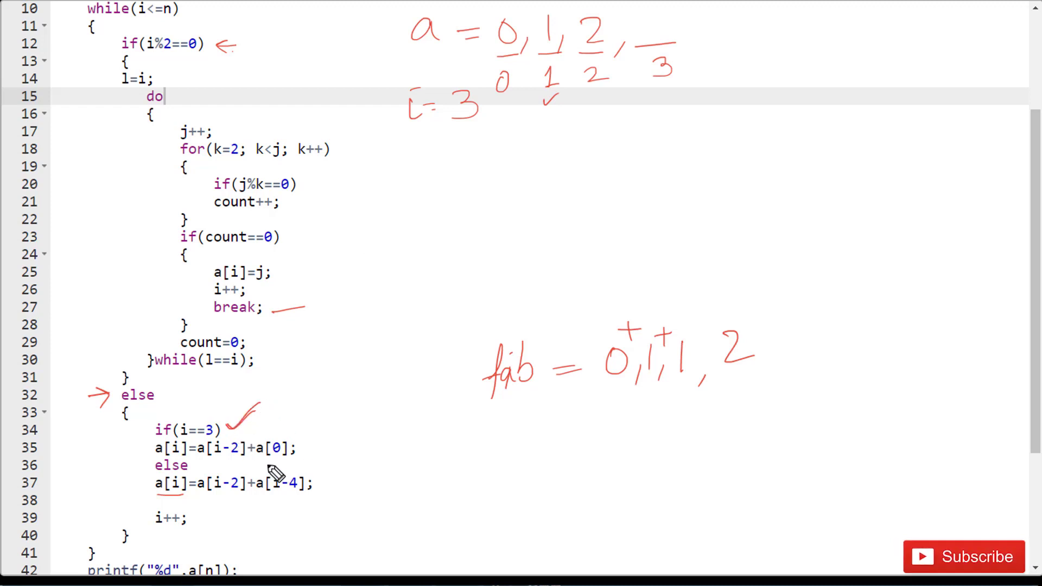
pyautogui.moveTo(216, 460); pyautogui.dragTo(239, 457)
pyautogui.moveTo(551, 110); pyautogui.dragTo(551, 131)
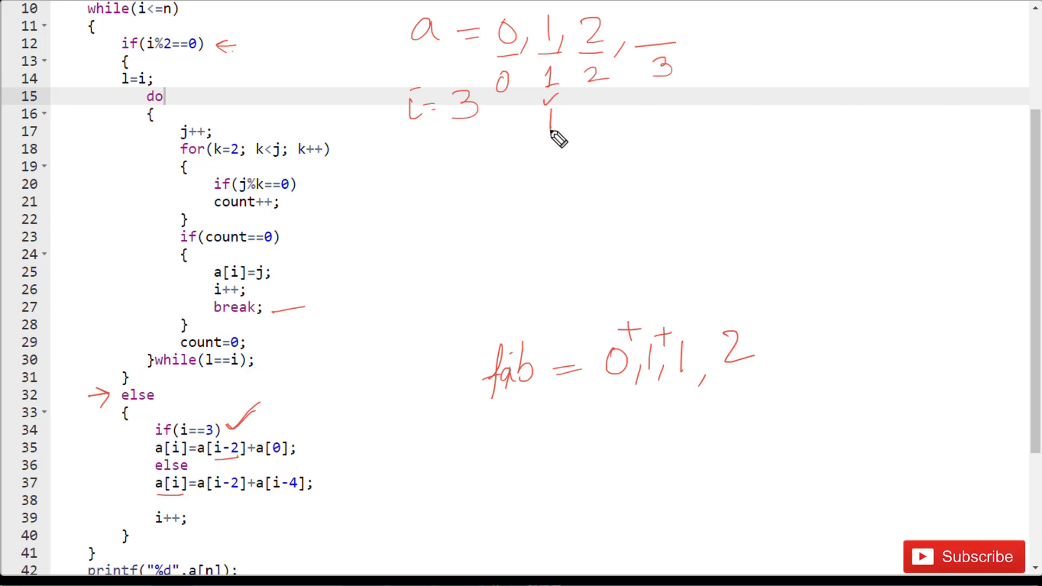
pyautogui.moveTo(262, 459); pyautogui.dragTo(286, 455)
pyautogui.moveTo(520, 31)
pyautogui.mouseDown()
pyautogui.moveTo(535, 28)
pyautogui.moveTo(523, 42)
pyautogui.mouseUp()
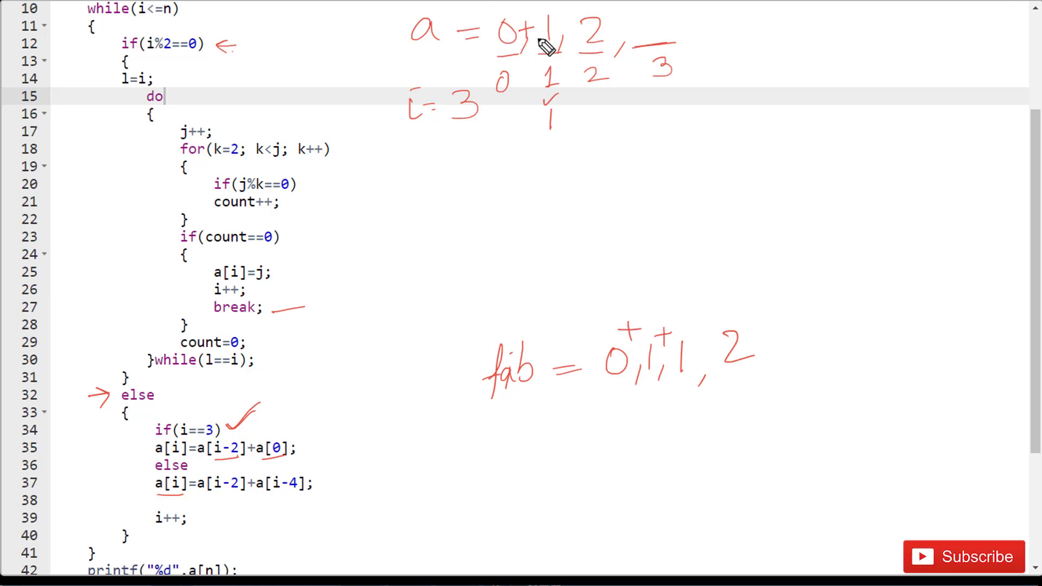
pyautogui.moveTo(697, 42)
pyautogui.mouseDown()
pyautogui.moveTo(688, 51)
pyautogui.moveTo(736, 39)
pyautogui.moveTo(754, 57)
pyautogui.moveTo(813, 41)
pyautogui.moveTo(806, 65)
pyautogui.mouseUp()
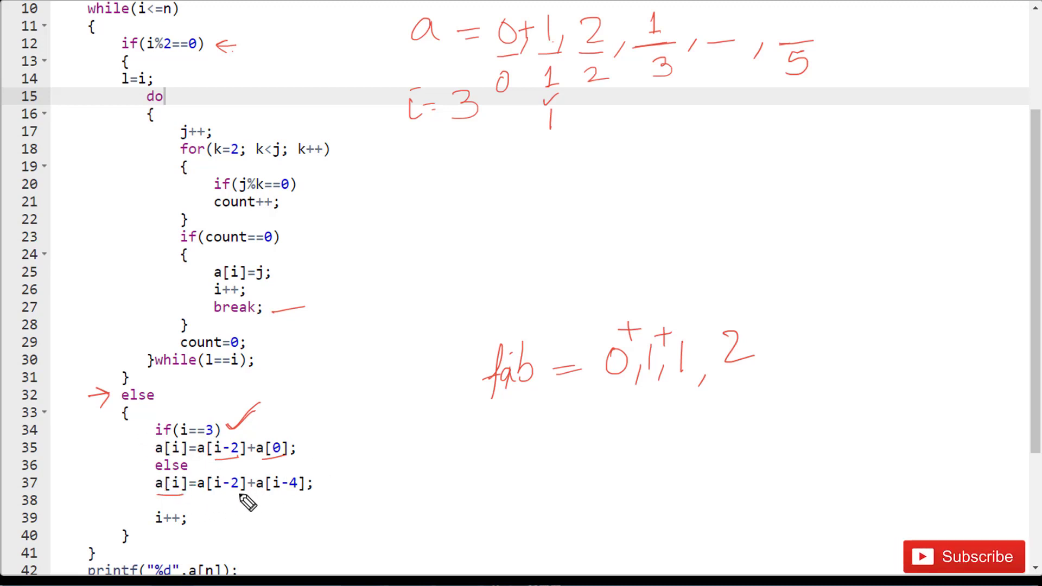
# Underline [i-2] and [i-4] on line 37, note index 3, and fill in 2 as a[5]
pyautogui.moveTo(214, 500); pyautogui.dragTo(243, 498)
pyautogui.moveTo(663, 91); pyautogui.dragTo(660, 112)
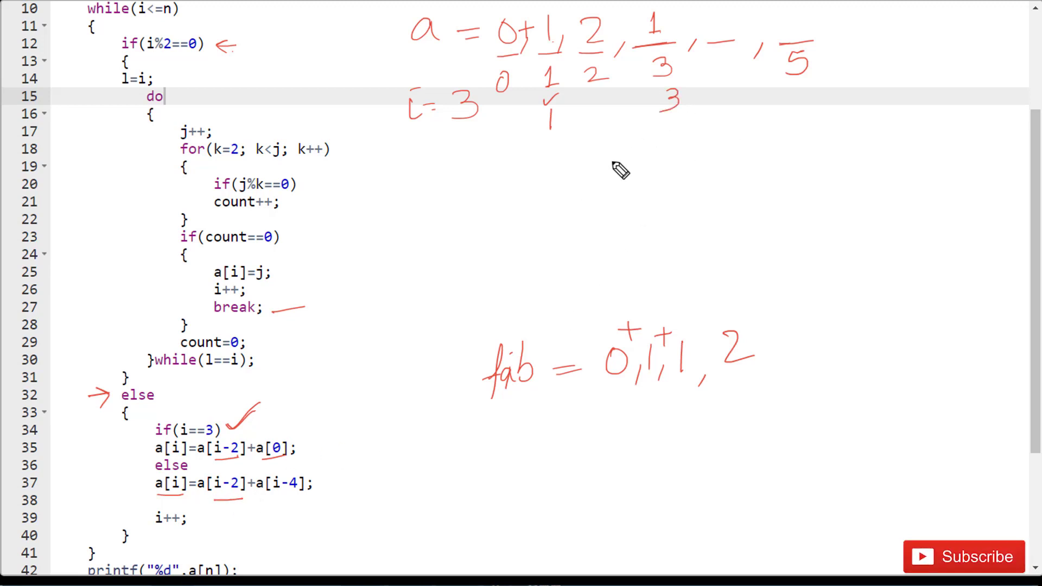
pyautogui.moveTo(231, 507); pyautogui.dragTo(232, 518)
pyautogui.moveTo(272, 496)
pyautogui.mouseDown()
pyautogui.moveTo(300, 492)
pyautogui.moveTo(303, 516)
pyautogui.mouseUp()
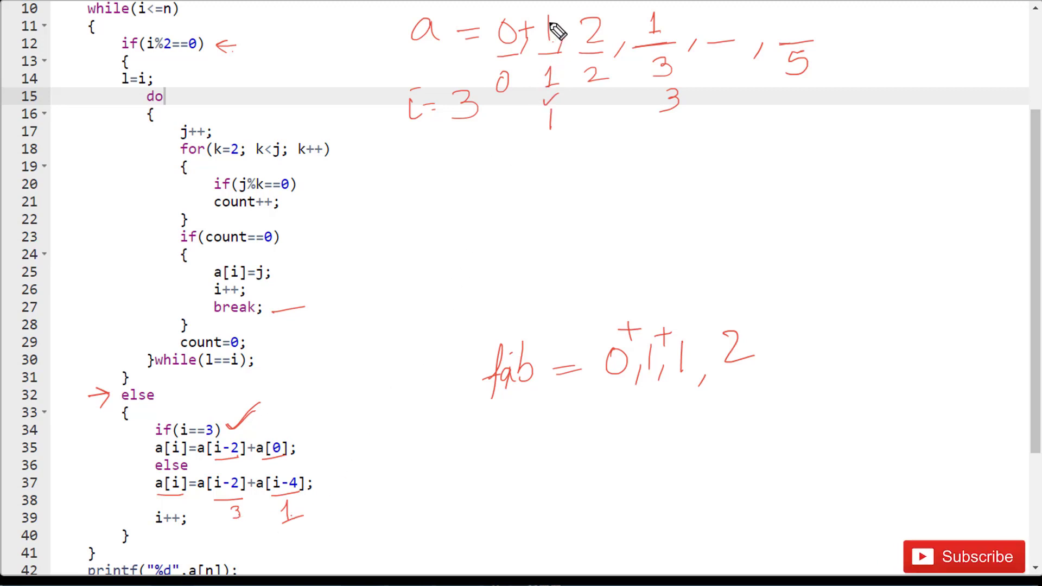
pyautogui.moveTo(563, 8)
pyautogui.mouseDown()
pyautogui.moveTo(600, 1)
pyautogui.moveTo(614, 10)
pyautogui.moveTo(605, 20)
pyautogui.mouseUp()
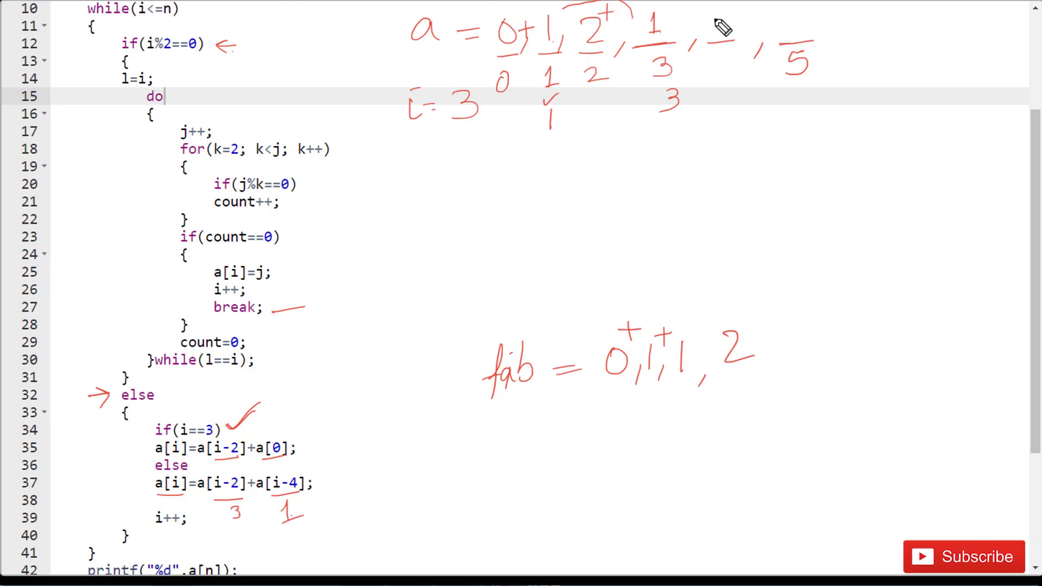
pyautogui.moveTo(788, 26); pyautogui.dragTo(814, 35)
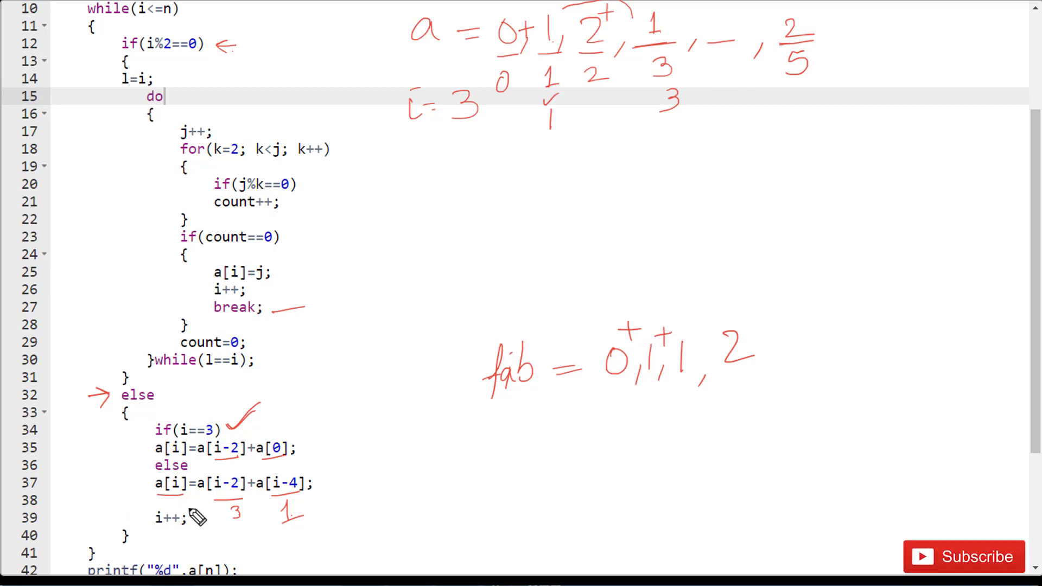
# Tick i++ on line 39, update i to 4, and trace j from 2 to 3
pyautogui.moveTo(196, 519); pyautogui.dragTo(216, 515)
pyautogui.moveTo(492, 121)
pyautogui.mouseDown()
pyautogui.moveTo(484, 139)
pyautogui.moveTo(524, 130)
pyautogui.mouseUp()
pyautogui.moveTo(521, 113); pyautogui.dragTo(523, 135)
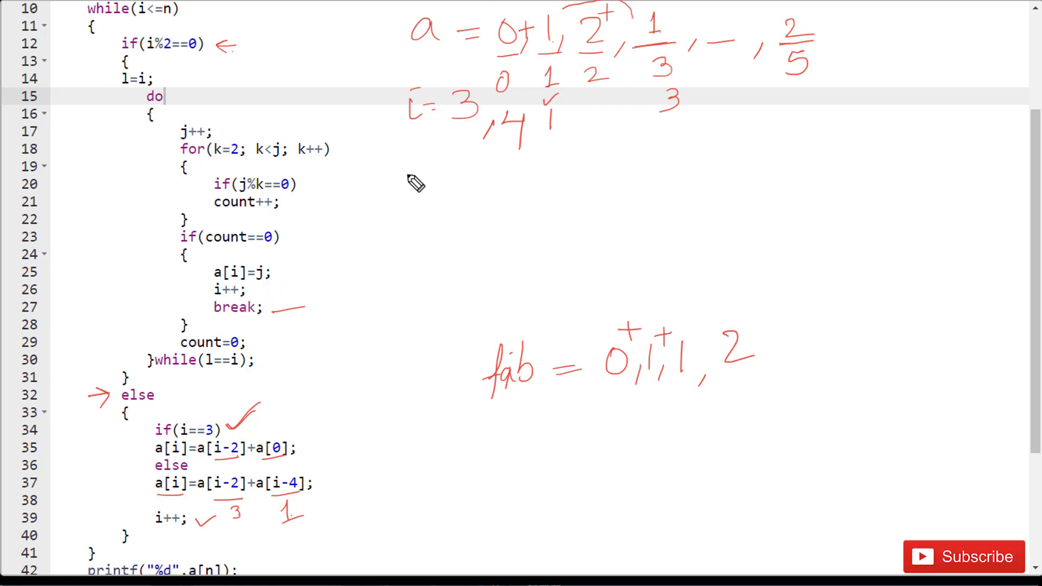
pyautogui.moveTo(596, 90)
pyautogui.mouseDown()
pyautogui.moveTo(600, 141)
pyautogui.moveTo(619, 125)
pyautogui.mouseUp()
pyautogui.moveTo(604, 162)
pyautogui.mouseDown()
pyautogui.moveTo(591, 200)
pyautogui.moveTo(624, 168)
pyautogui.mouseUp()
pyautogui.moveTo(613, 182); pyautogui.dragTo(651, 182)
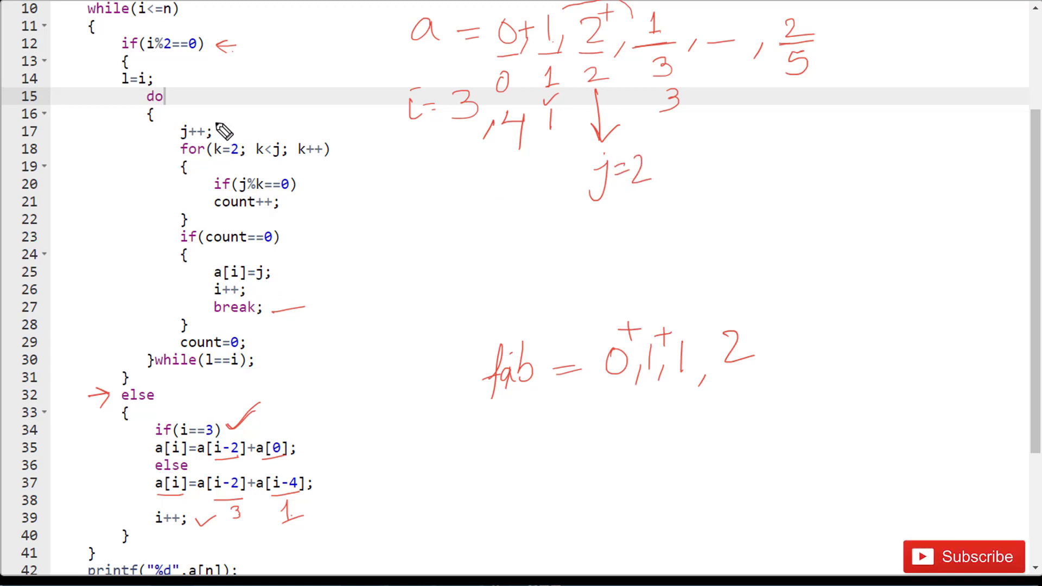
pyautogui.moveTo(230, 130); pyautogui.dragTo(263, 114)
pyautogui.moveTo(666, 173); pyautogui.dragTo(659, 191)
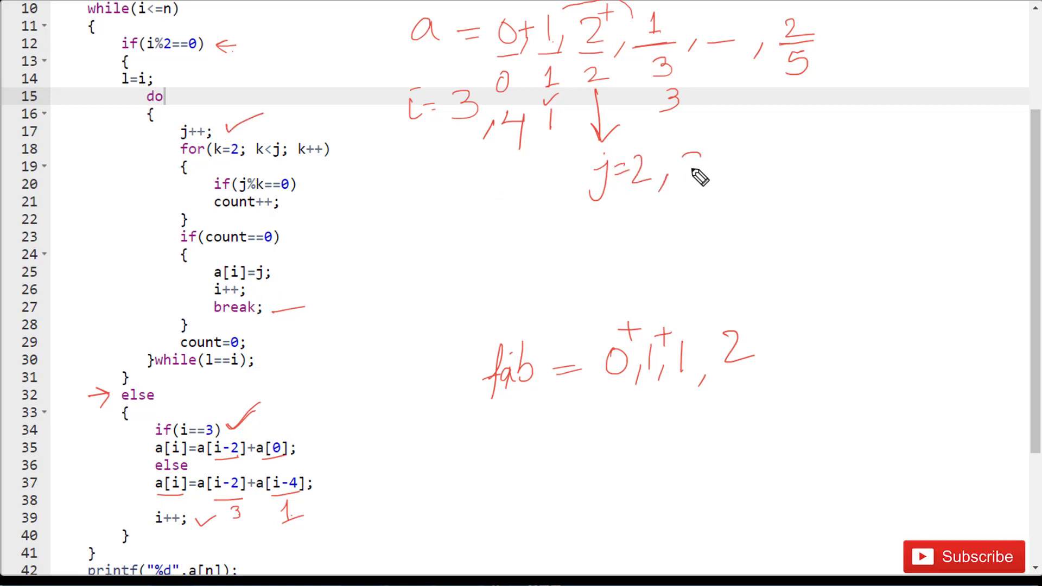
pyautogui.moveTo(683, 157); pyautogui.dragTo(685, 187)
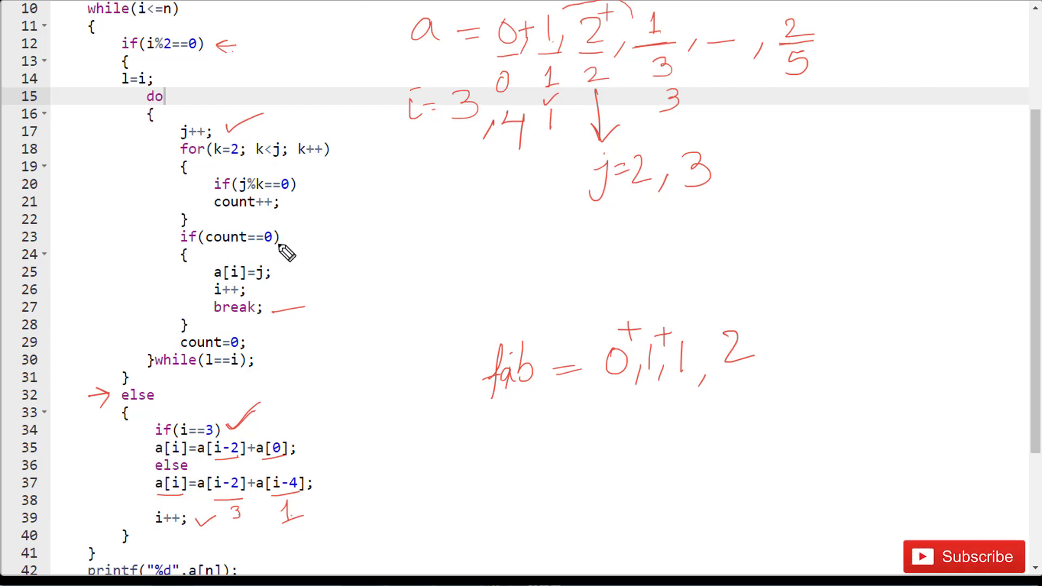
# Tick count=0 and if(count==0), label slot index 4, and fill in 3 as a[4]
pyautogui.moveTo(252, 342); pyautogui.dragTo(273, 338)
pyautogui.click(297, 235)
pyautogui.moveTo(297, 235); pyautogui.dragTo(330, 223)
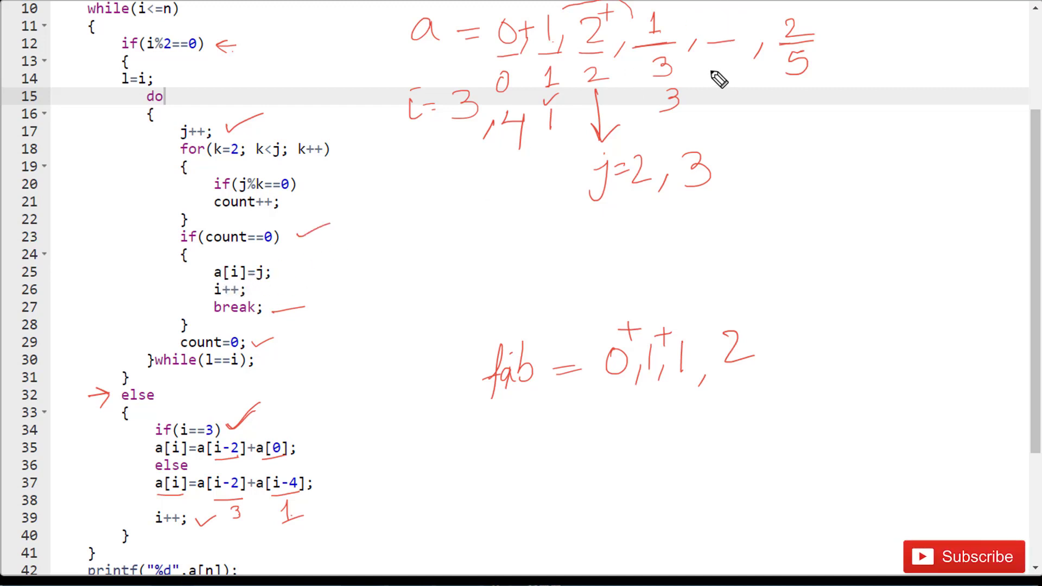
pyautogui.moveTo(723, 59); pyautogui.dragTo(734, 71)
pyautogui.moveTo(728, 59); pyautogui.dragTo(726, 87)
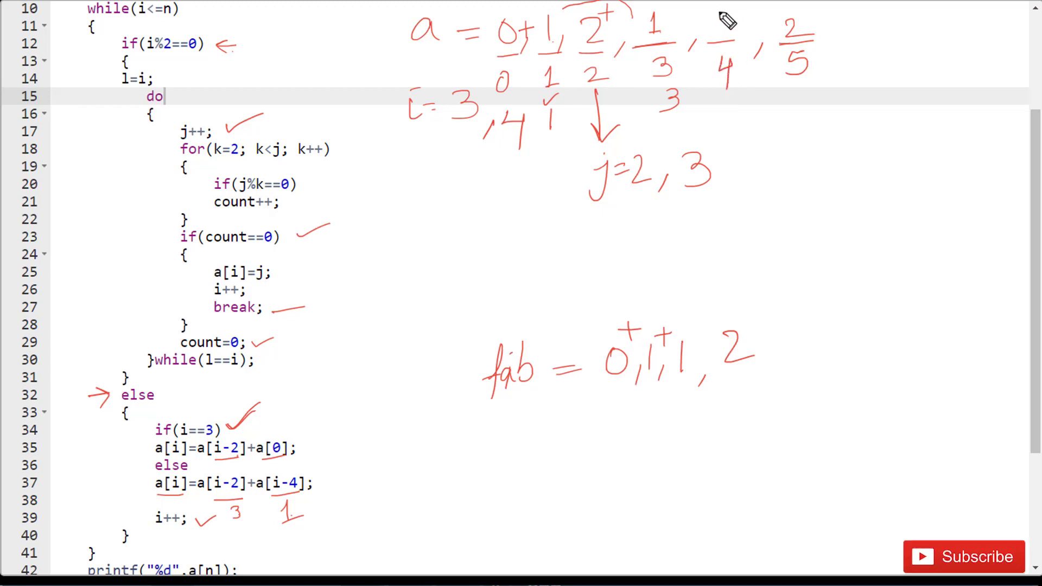
pyautogui.moveTo(714, 18); pyautogui.dragTo(718, 32)
pyautogui.moveTo(840, 38)
pyautogui.mouseDown()
pyautogui.moveTo(834, 56)
pyautogui.moveTo(905, 41)
pyautogui.moveTo(876, 71)
pyautogui.mouseUp()
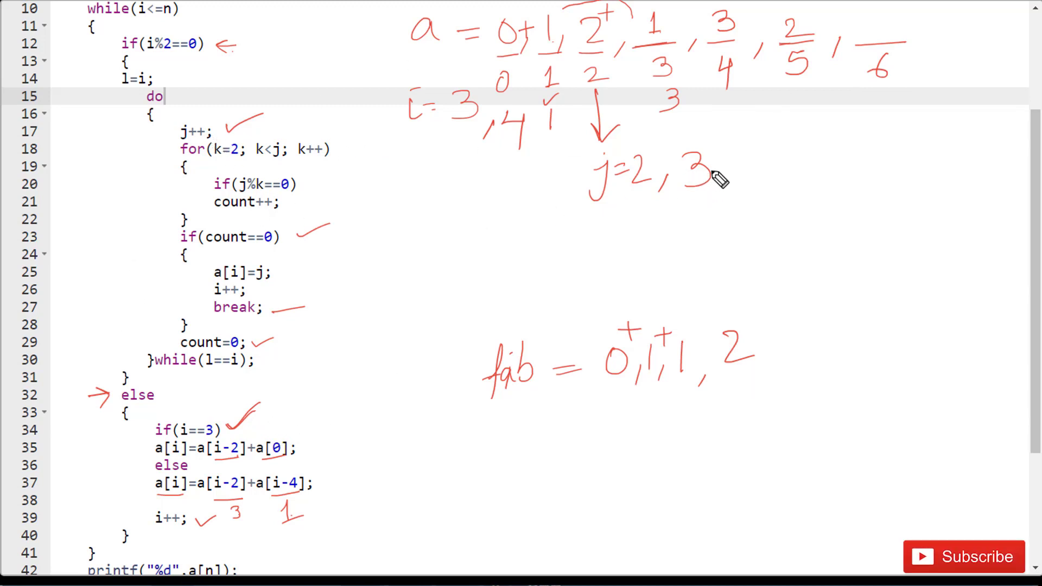
# Update j to 4 and then 5, ticking count++ on line 21
pyautogui.moveTo(727, 179); pyautogui.dragTo(720, 192)
pyautogui.moveTo(747, 147)
pyautogui.mouseDown()
pyautogui.moveTo(741, 166)
pyautogui.moveTo(757, 171)
pyautogui.mouseUp()
pyautogui.moveTo(755, 160); pyautogui.dragTo(752, 189)
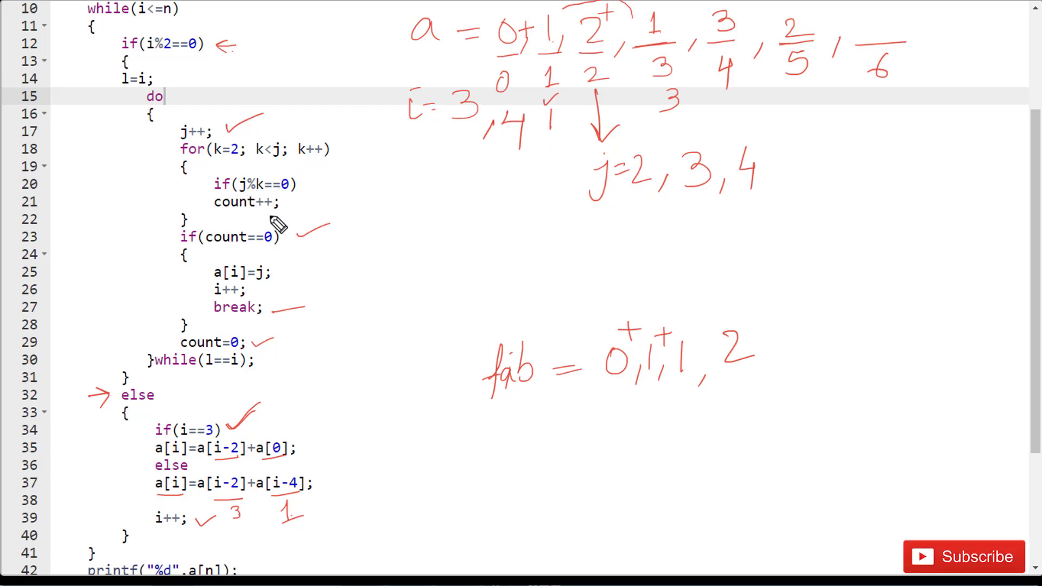
pyautogui.moveTo(294, 202); pyautogui.dragTo(324, 191)
pyautogui.moveTo(770, 188); pyautogui.dragTo(764, 204)
pyautogui.moveTo(785, 158); pyautogui.dragTo(807, 155)
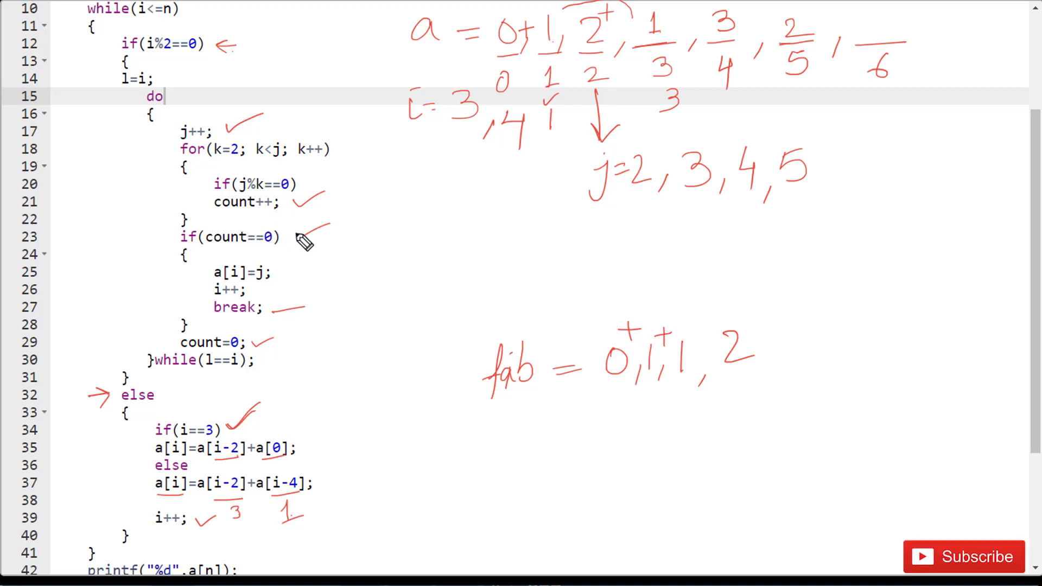
# Tick the prime-storing line, complete the fraction as 5/6, and write '14 → 17'
pyautogui.moveTo(298, 233); pyautogui.dragTo(337, 221)
pyautogui.moveTo(282, 275); pyautogui.dragTo(318, 262)
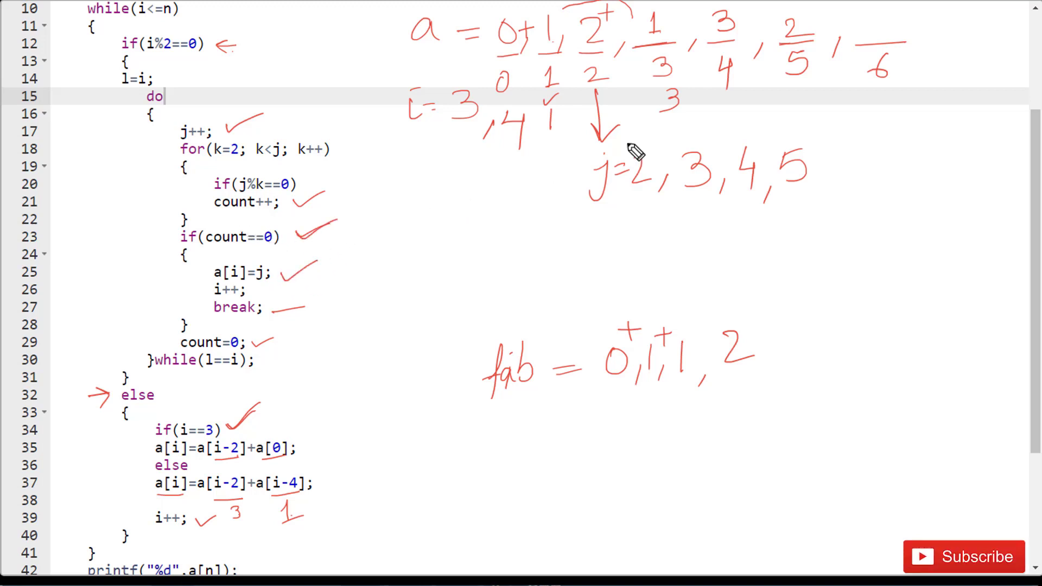
pyautogui.moveTo(870, 15); pyautogui.dragTo(862, 44)
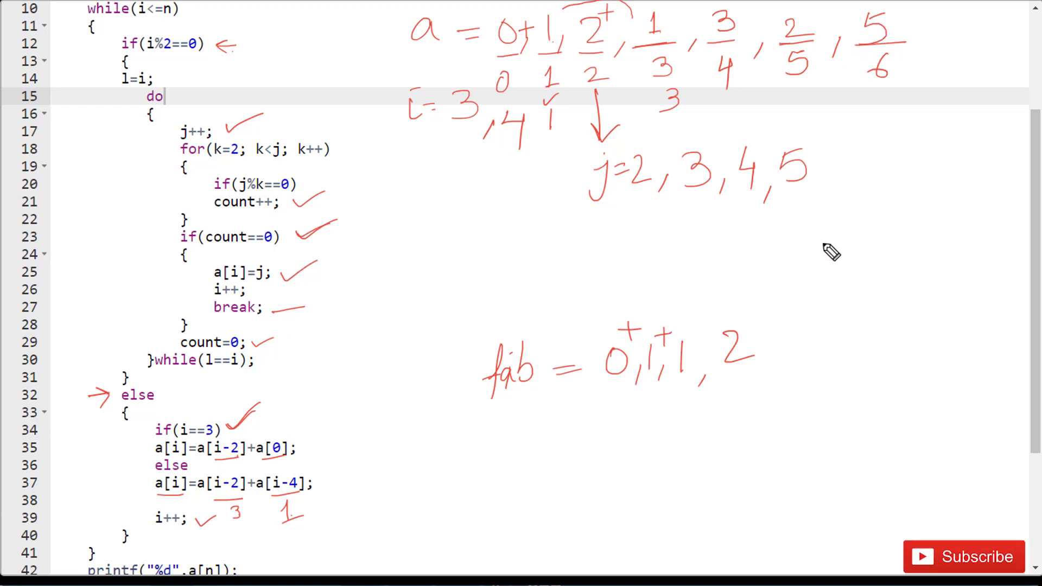
pyautogui.moveTo(722, 235)
pyautogui.mouseDown()
pyautogui.moveTo(722, 265)
pyautogui.moveTo(760, 277)
pyautogui.moveTo(819, 242)
pyautogui.moveTo(798, 275)
pyautogui.mouseUp()
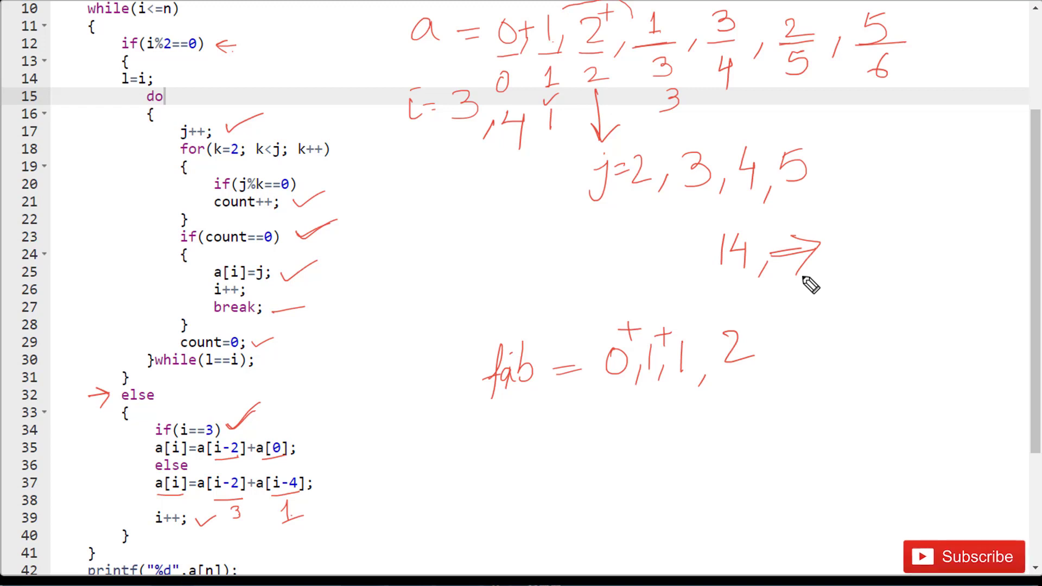
pyautogui.moveTo(886, 210)
pyautogui.mouseDown()
pyautogui.moveTo(883, 239)
pyautogui.moveTo(904, 250)
pyautogui.mouseUp()
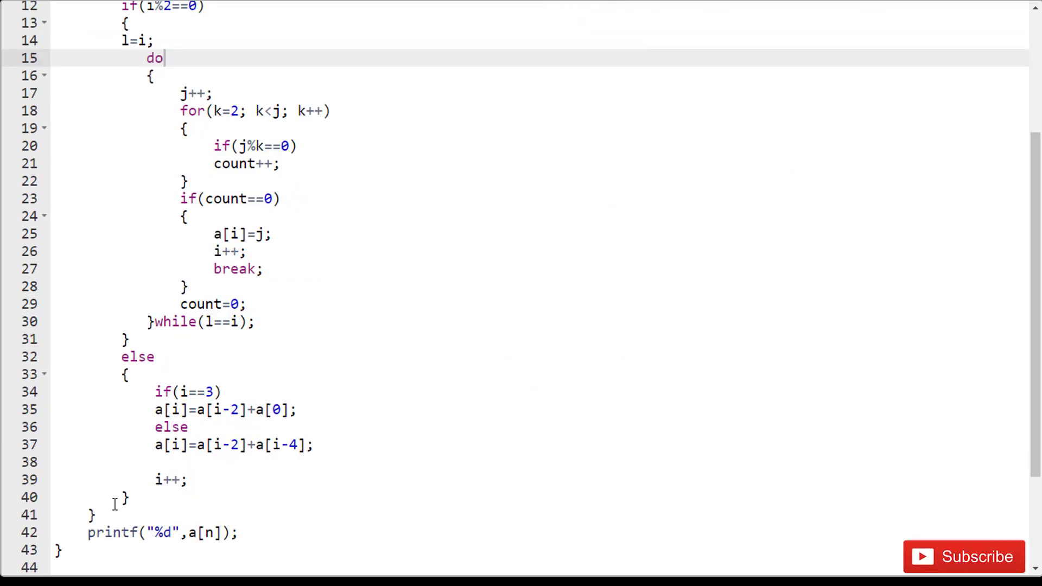
# Underline the closing brace on line 41 and a[n] in the printf on line 42
pyautogui.click(104, 518)
pyautogui.moveTo(136, 512); pyautogui.dragTo(141, 510)
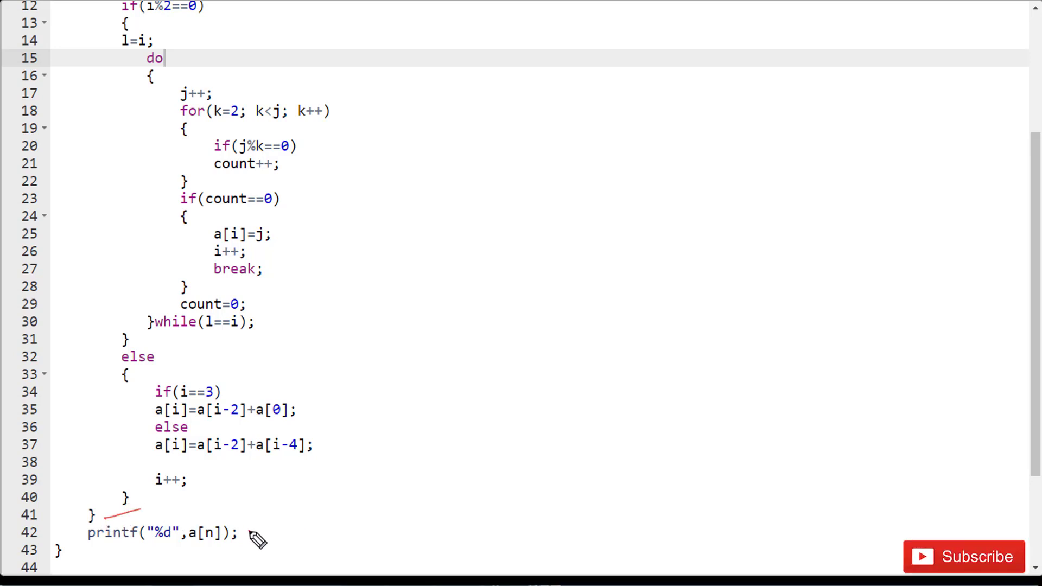
pyautogui.moveTo(249, 532); pyautogui.dragTo(291, 520)
pyautogui.moveTo(187, 545); pyautogui.dragTo(219, 544)
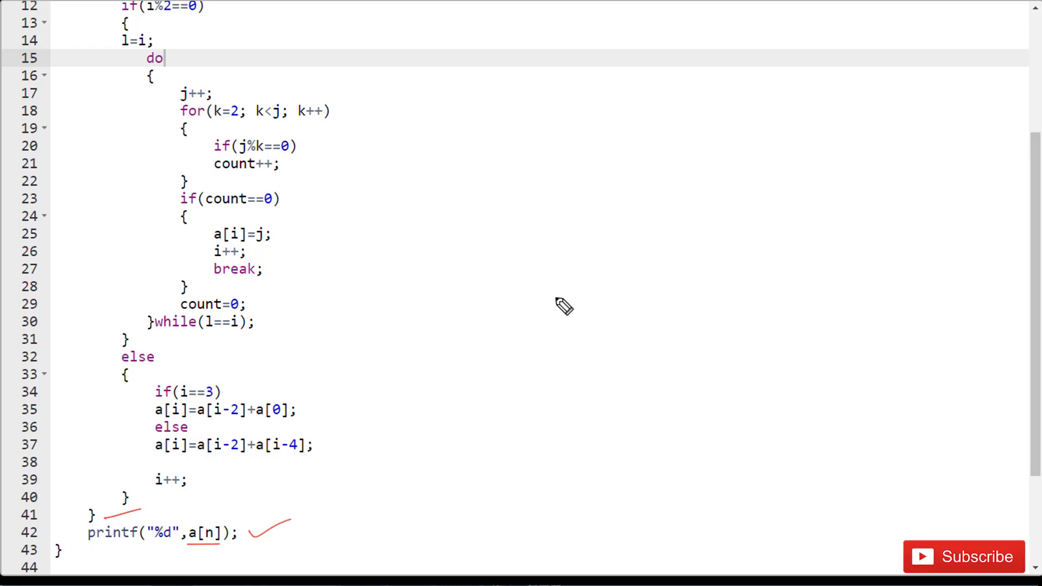
# Write sample results 1⇒1, 2⇒2 and 3⇒1 beside the code, with 14 noted
pyautogui.moveTo(556, 296)
pyautogui.mouseDown()
pyautogui.moveTo(554, 322)
pyautogui.moveTo(584, 309)
pyautogui.mouseUp()
pyautogui.moveTo(580, 303); pyautogui.dragTo(581, 326)
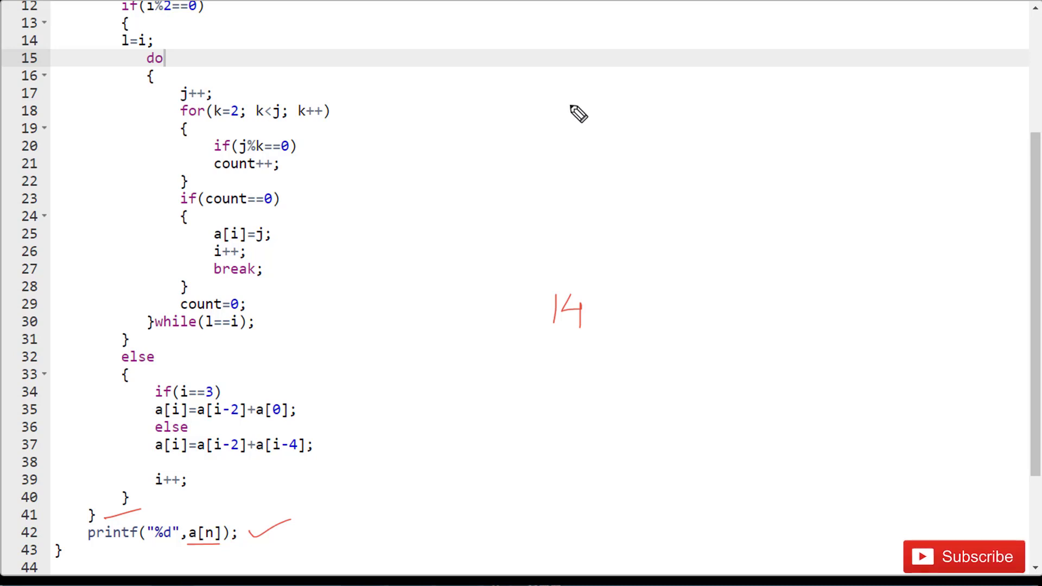
pyautogui.moveTo(570, 103); pyautogui.dragTo(573, 122)
pyautogui.moveTo(567, 123)
pyautogui.mouseDown()
pyautogui.moveTo(637, 103)
pyautogui.moveTo(648, 114)
pyautogui.moveTo(636, 129)
pyautogui.moveTo(675, 109)
pyautogui.moveTo(707, 115)
pyautogui.mouseUp()
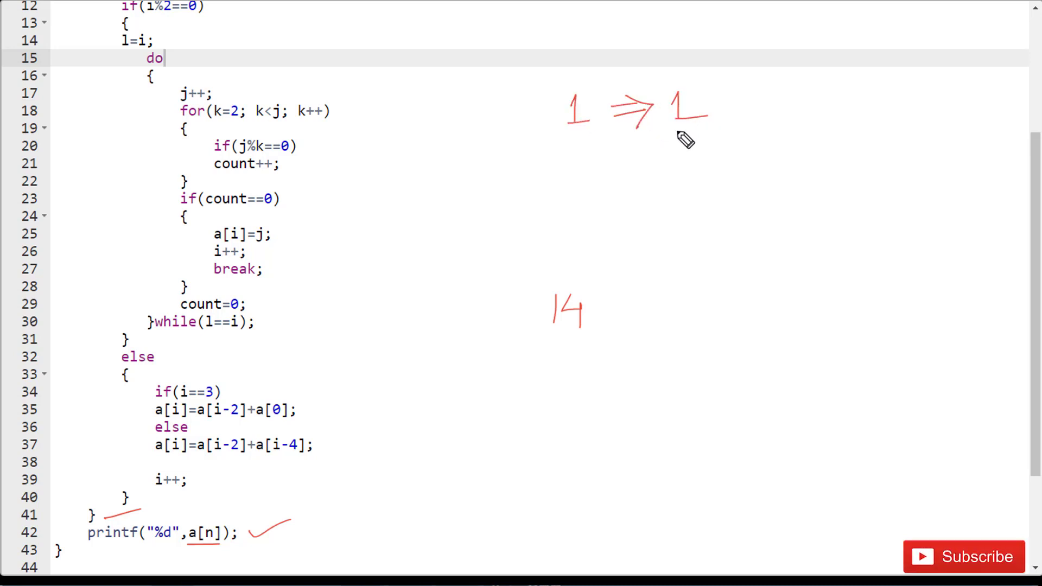
pyautogui.moveTo(574, 149)
pyautogui.mouseDown()
pyautogui.moveTo(601, 168)
pyautogui.moveTo(636, 159)
pyautogui.mouseUp()
pyautogui.moveTo(613, 170)
pyautogui.mouseDown()
pyautogui.moveTo(650, 167)
pyautogui.moveTo(636, 178)
pyautogui.mouseUp()
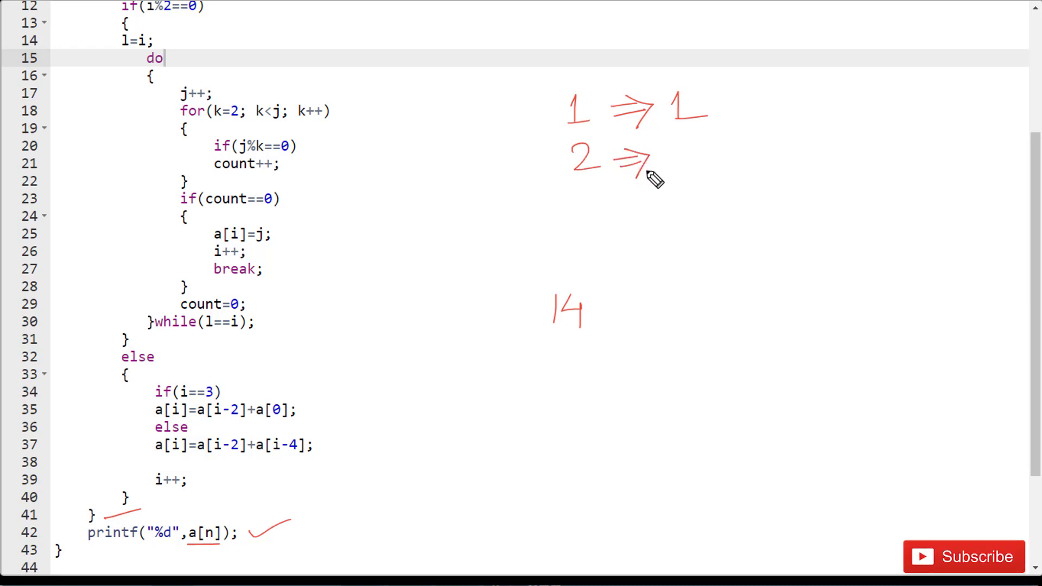
pyautogui.moveTo(681, 151); pyautogui.dragTo(720, 163)
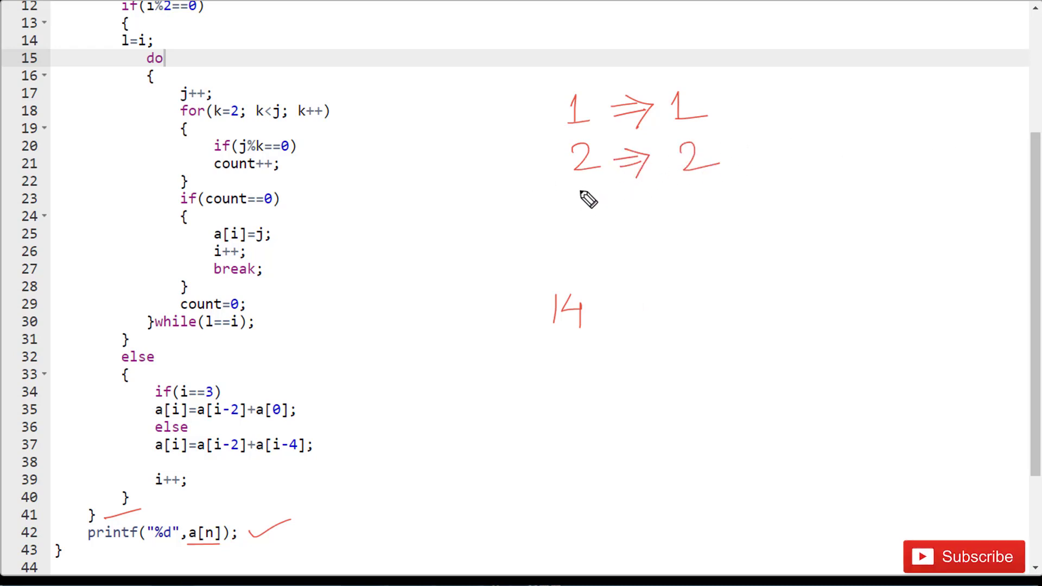
pyautogui.moveTo(580, 187)
pyautogui.mouseDown()
pyautogui.moveTo(582, 216)
pyautogui.moveTo(656, 201)
pyautogui.moveTo(650, 219)
pyautogui.mouseUp()
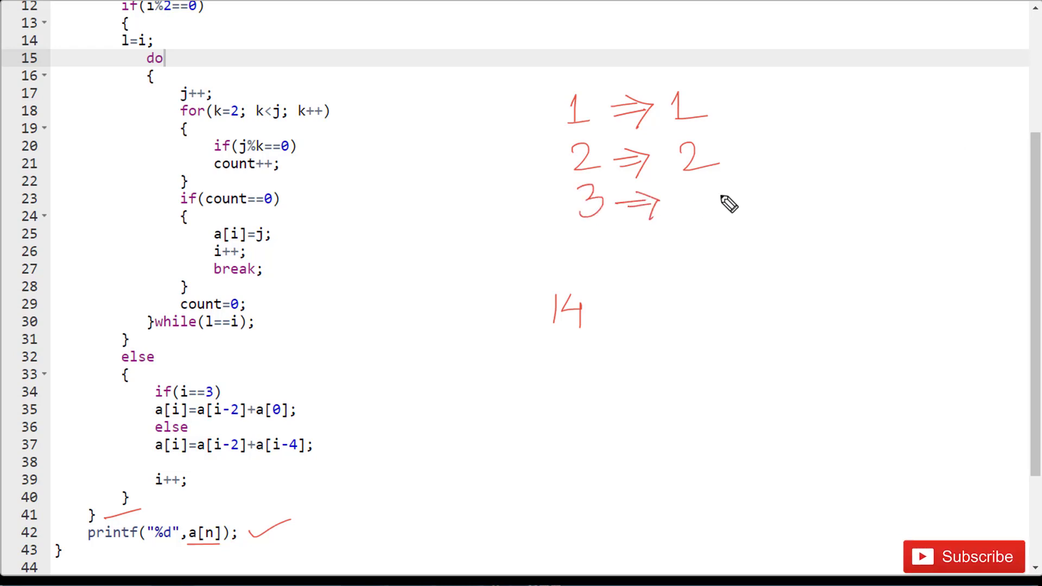
pyautogui.moveTo(694, 192)
pyautogui.mouseDown()
pyautogui.moveTo(704, 182)
pyautogui.moveTo(699, 209)
pyautogui.mouseUp()
pyautogui.moveTo(694, 211); pyautogui.dragTo(725, 206)
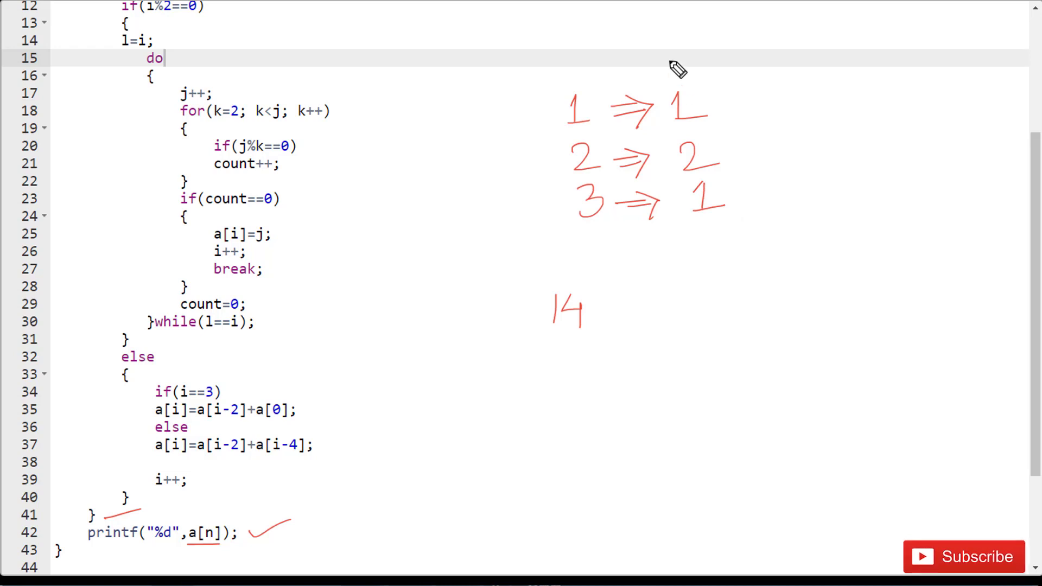
# Add 0⇒0 and 14⇒17 with a question mark to the sample list
pyautogui.moveTo(679, 43); pyautogui.dragTo(679, 44)
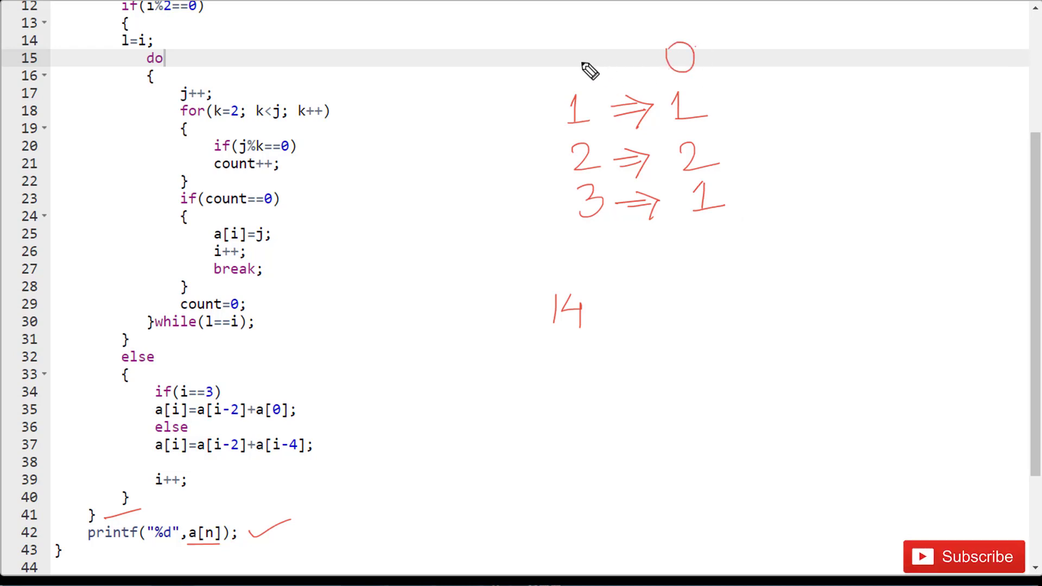
pyautogui.moveTo(584, 62)
pyautogui.mouseDown()
pyautogui.moveTo(607, 59)
pyautogui.moveTo(583, 49)
pyautogui.moveTo(646, 64)
pyautogui.mouseUp()
pyautogui.moveTo(624, 55); pyautogui.dragTo(623, 74)
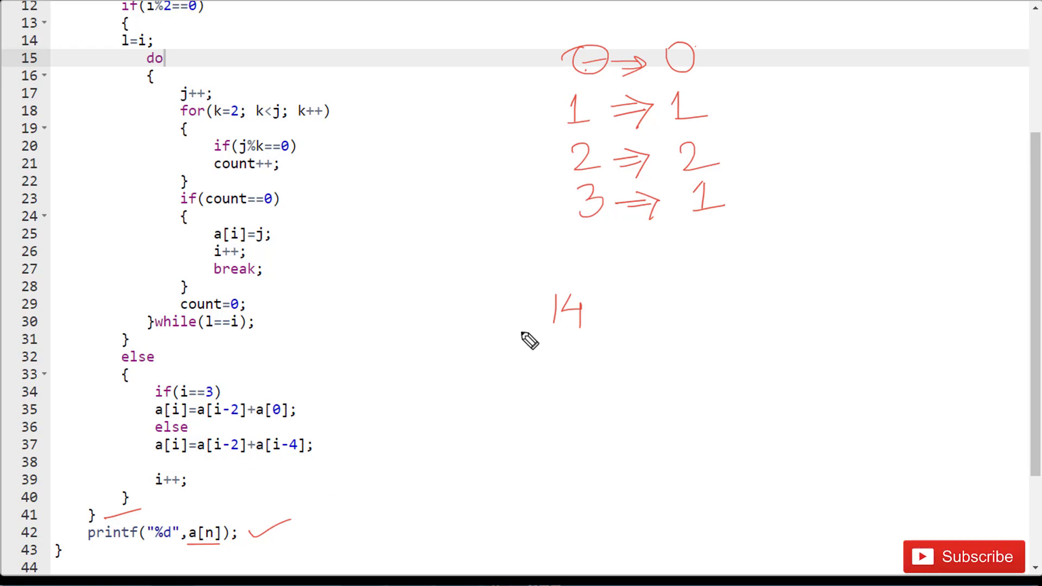
pyautogui.moveTo(609, 315)
pyautogui.mouseDown()
pyautogui.moveTo(635, 312)
pyautogui.moveTo(646, 348)
pyautogui.mouseUp()
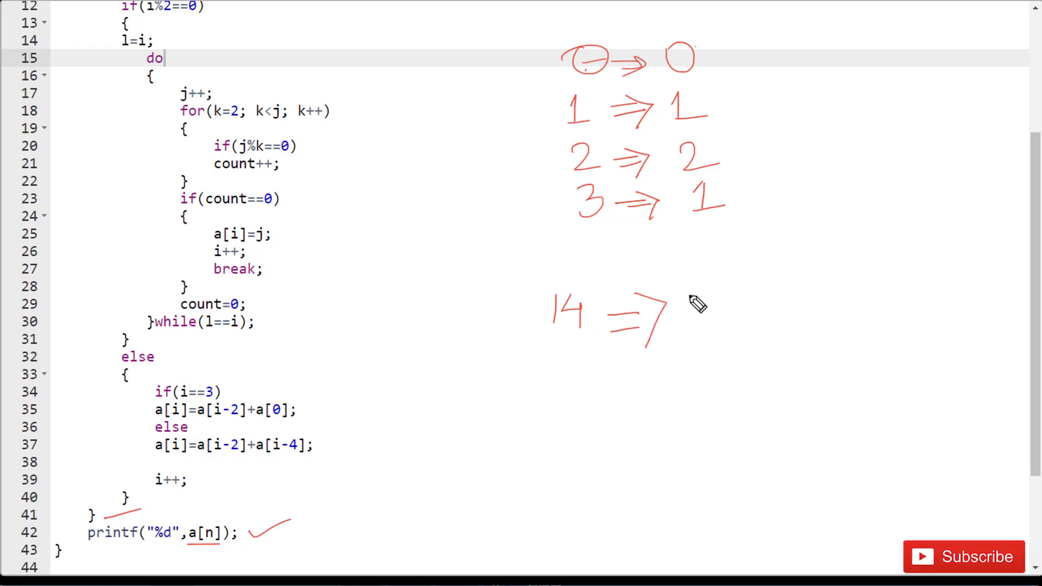
pyautogui.moveTo(689, 296); pyautogui.dragTo(690, 339)
pyautogui.moveTo(716, 292)
pyautogui.mouseDown()
pyautogui.moveTo(702, 296)
pyautogui.moveTo(721, 338)
pyautogui.mouseUp()
pyautogui.moveTo(706, 314); pyautogui.dragTo(782, 323)
# Finish the question-mark annotation after 17, then run the program with input 1, getting output 1
pyautogui.click(781, 342)
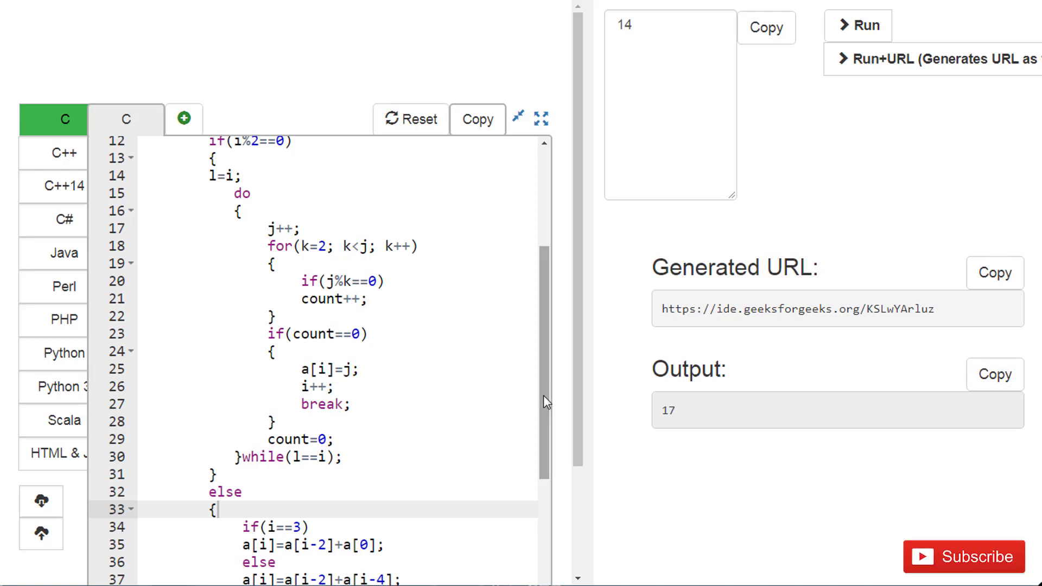
pyautogui.moveTo(543, 396)
pyautogui.mouseDown()
pyautogui.moveTo(545, 464)
pyautogui.moveTo(542, 273)
pyautogui.mouseUp()
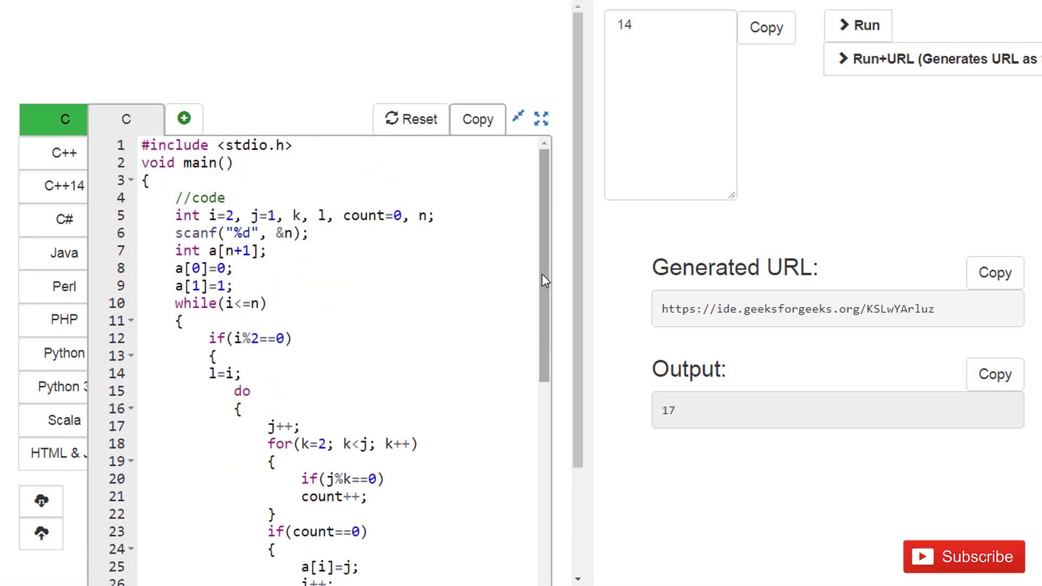
pyautogui.click(637, 26)
pyautogui.write('1')
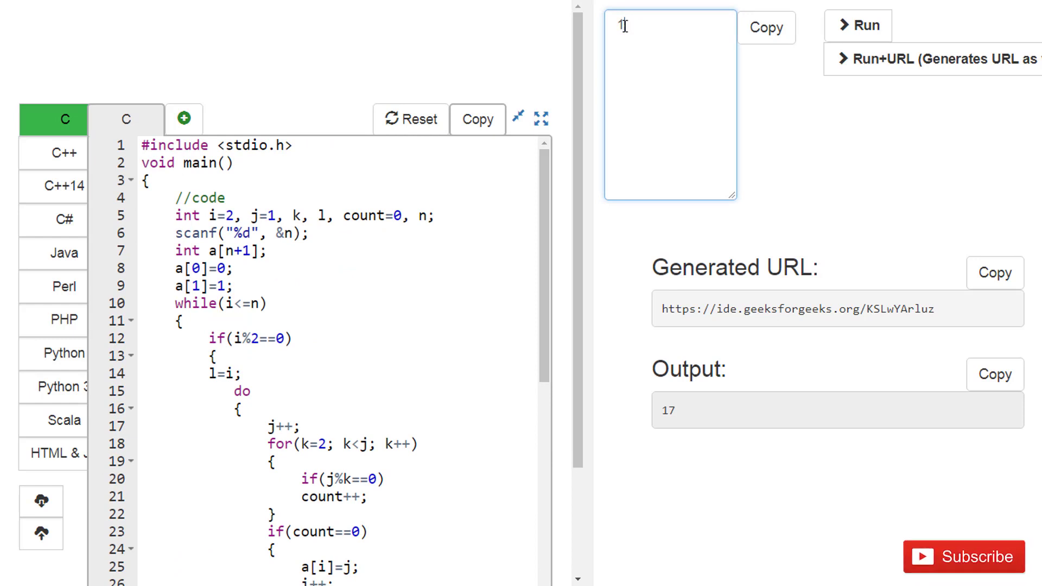
pyautogui.click(850, 27)
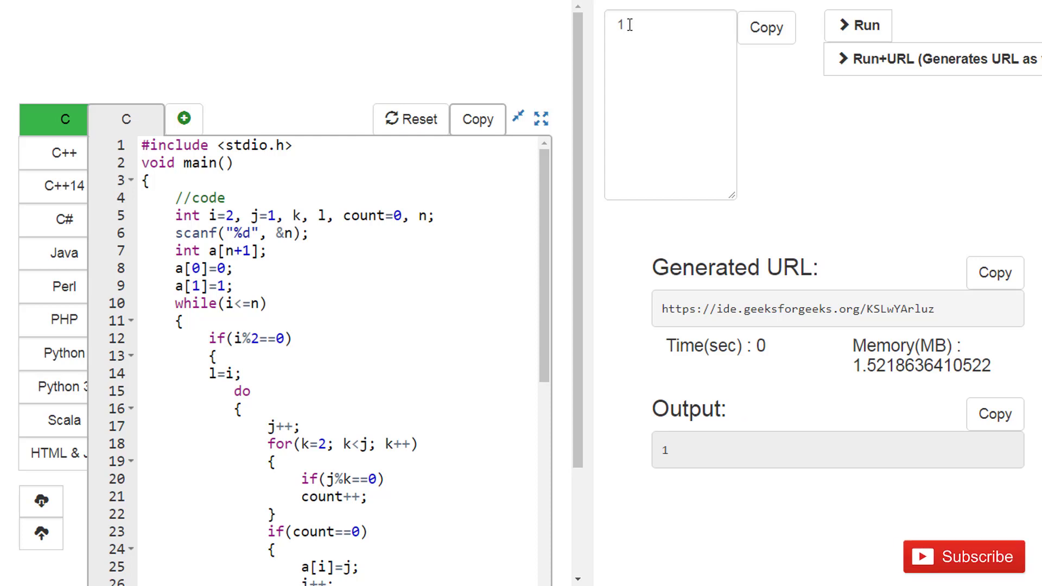
# Rerun the program with inputs 2 and then 5, each producing output 2
pyautogui.moveTo(629, 25); pyautogui.dragTo(616, 25)
pyautogui.write('2')
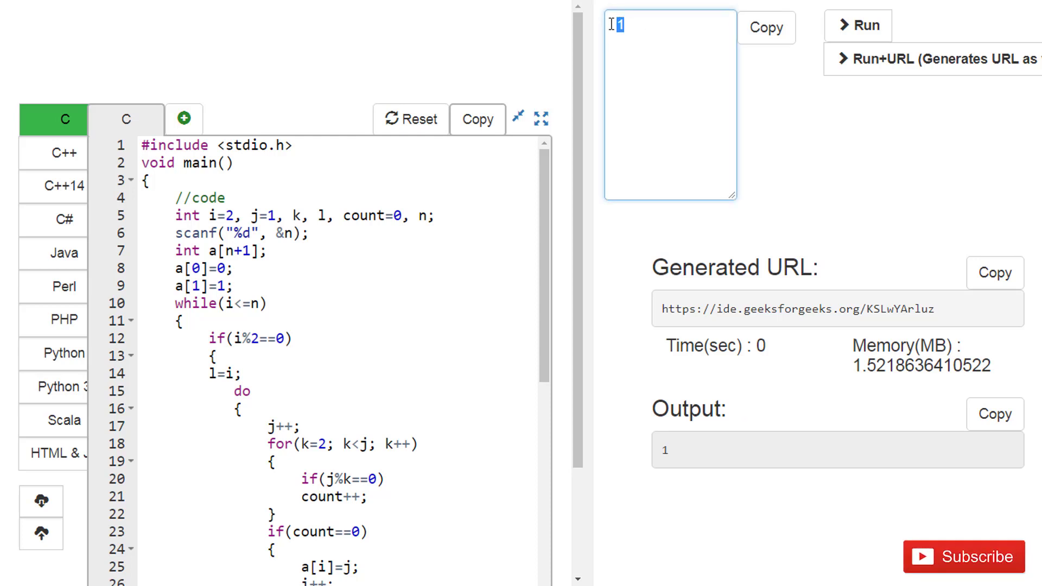
pyautogui.click(883, 38)
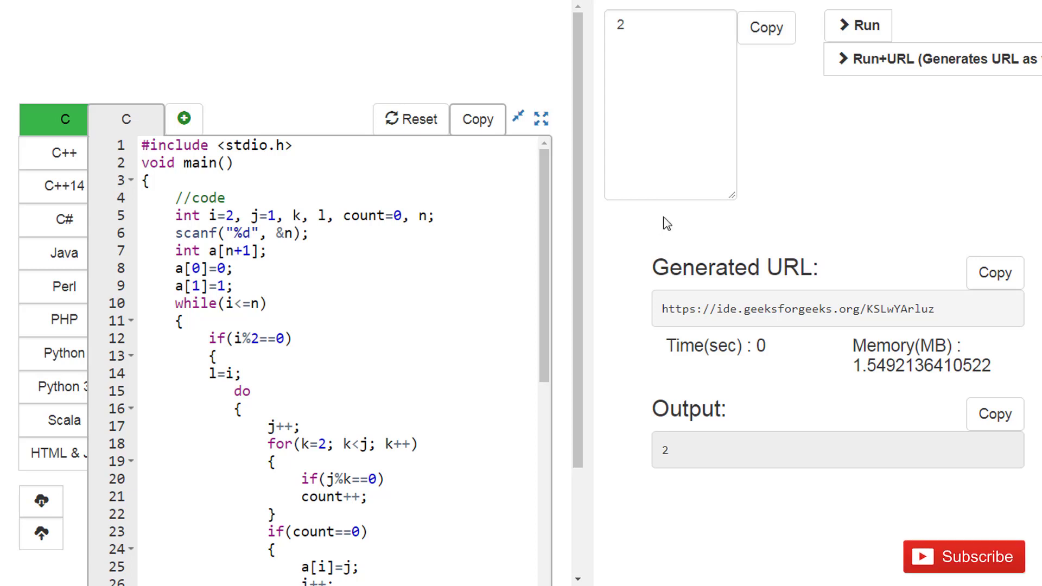
pyautogui.click(630, 31)
pyautogui.write('5')
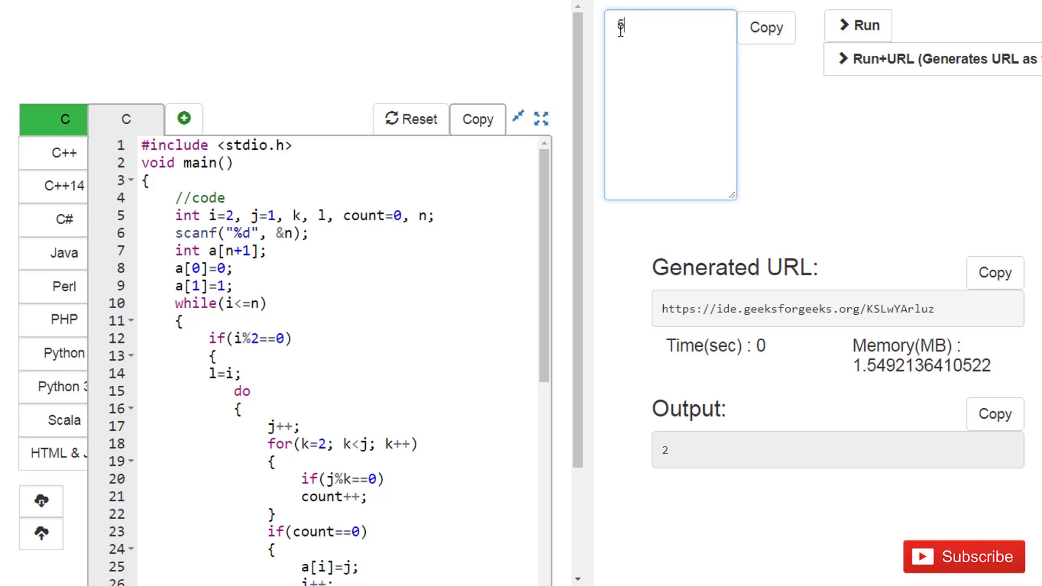
pyautogui.click(869, 25)
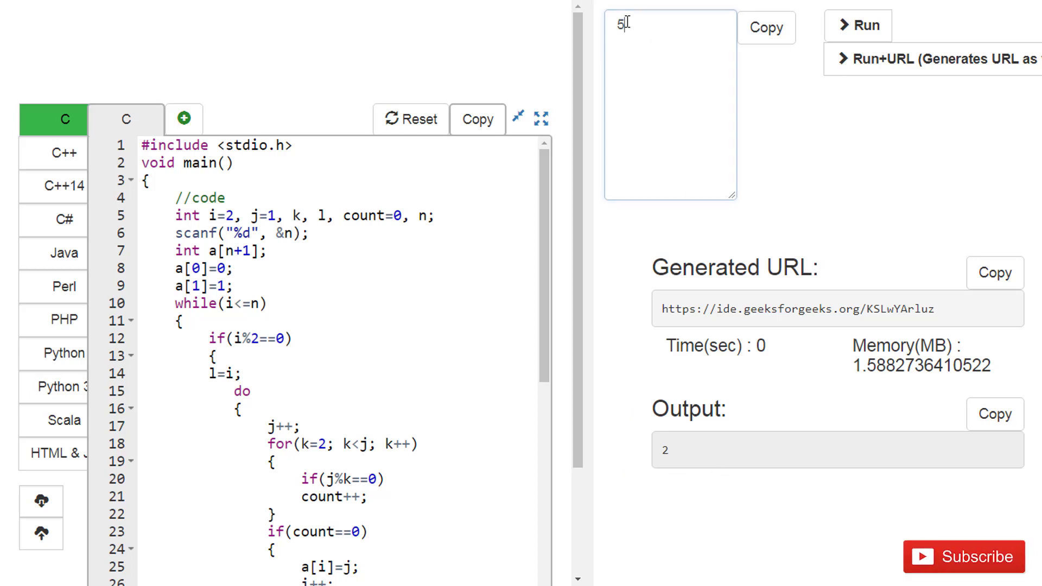
# Replace input 5 with 14 and run it to get output 17, then copy the Generated URL
pyautogui.moveTo(640, 26); pyautogui.dragTo(612, 27)
pyautogui.write('14')
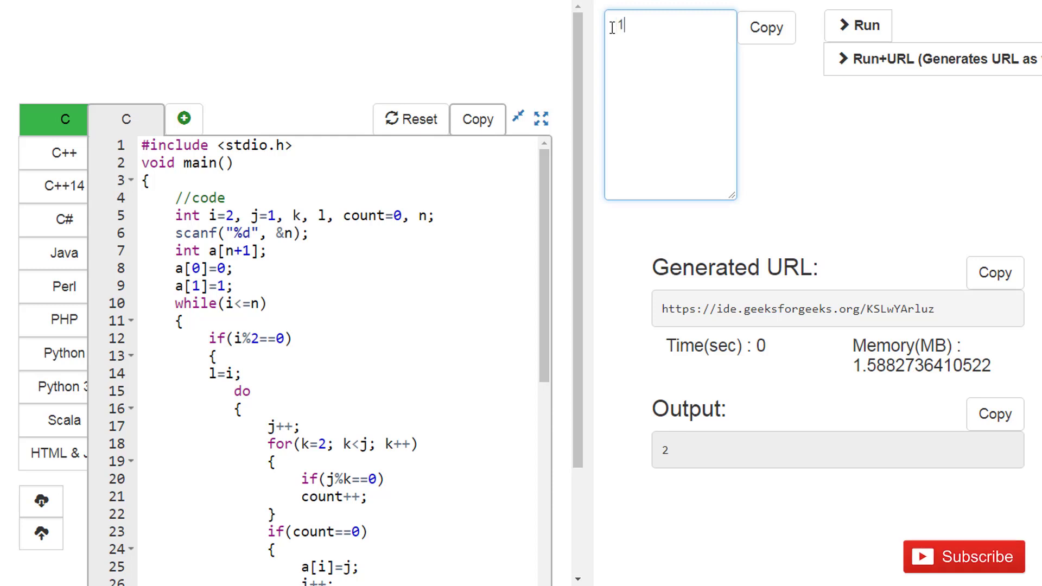
pyautogui.click(875, 38)
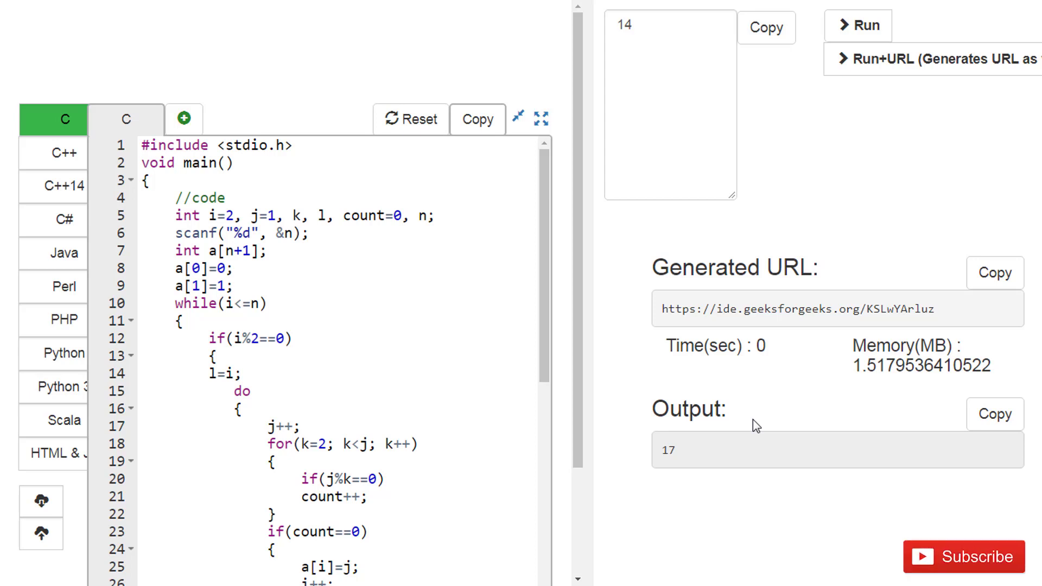
pyautogui.click(991, 288)
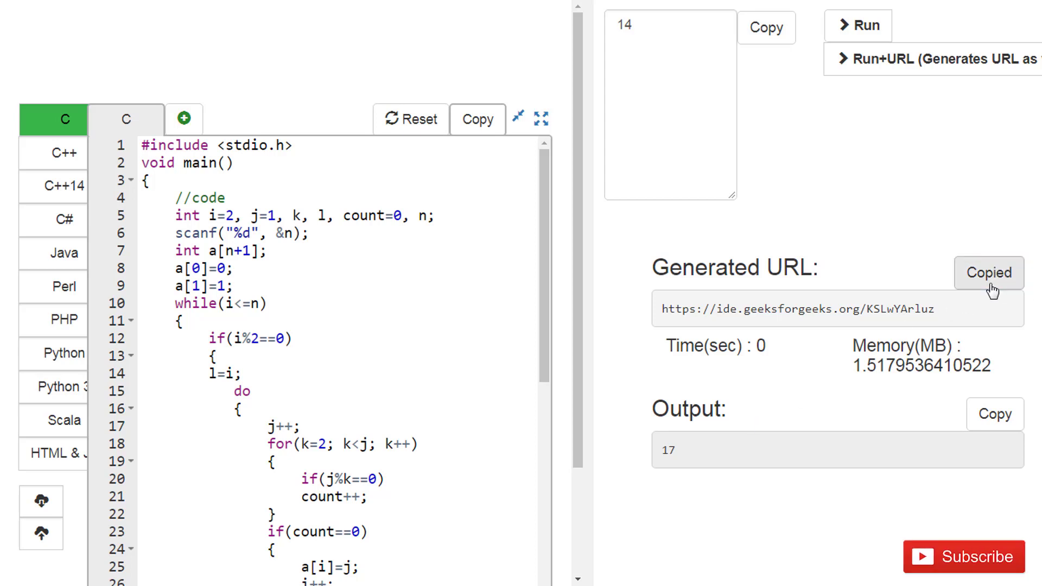